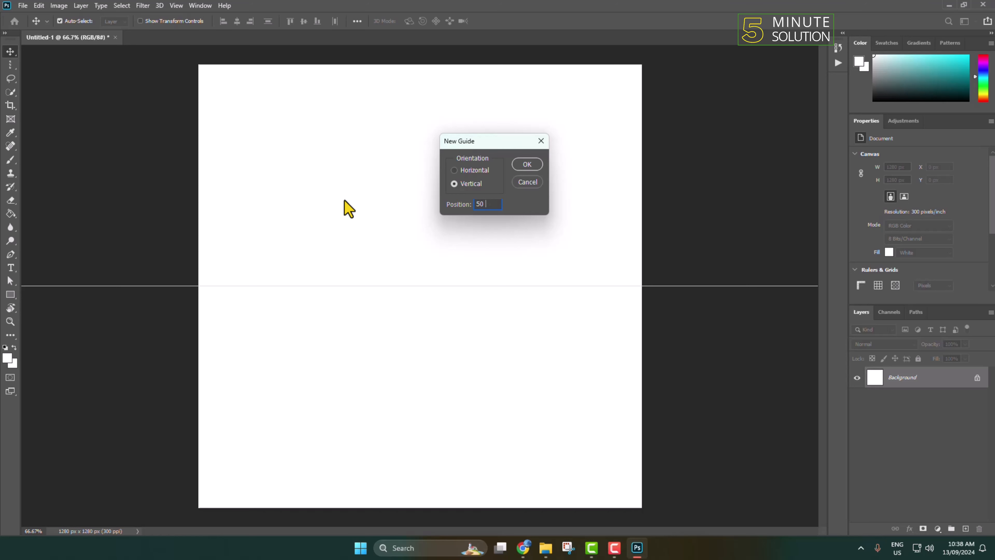
# Place the vertical guide at position 50 through the canvas centre and add four empty layers above the background
pyautogui.press('Return')
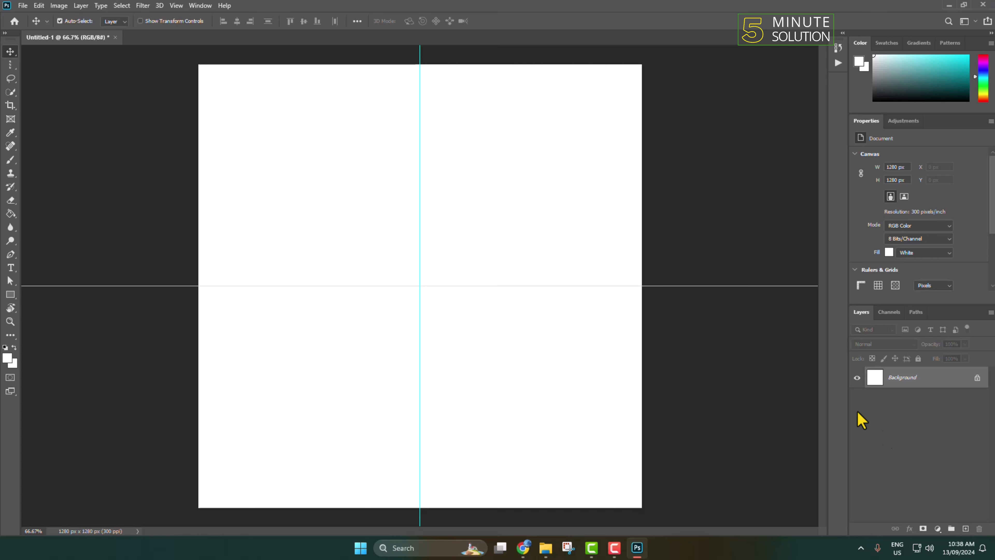
pyautogui.click(966, 528)
pyautogui.click(966, 529)
pyautogui.click(965, 528)
pyautogui.click(965, 528)
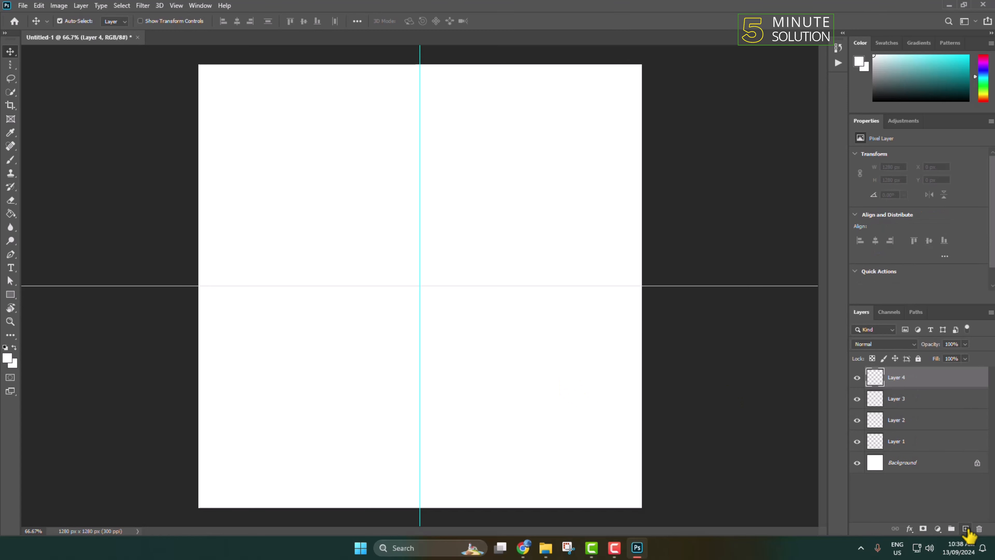
# Make Layer 1 active, choose the Rectangular Marquee tool and set the foreground color to blue #0012fc
pyautogui.click(902, 443)
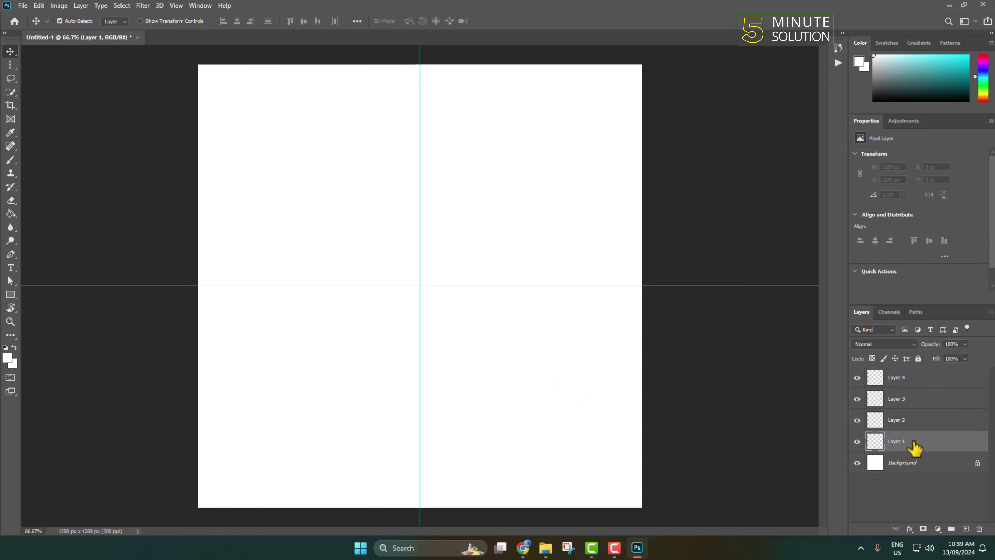
pyautogui.click(10, 65)
pyautogui.click(45, 68)
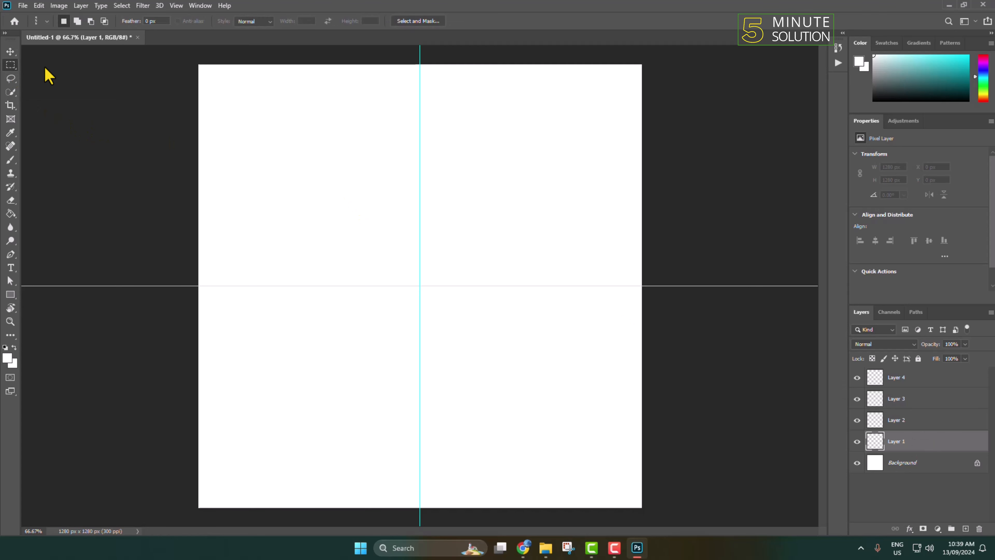
pyautogui.click(7, 358)
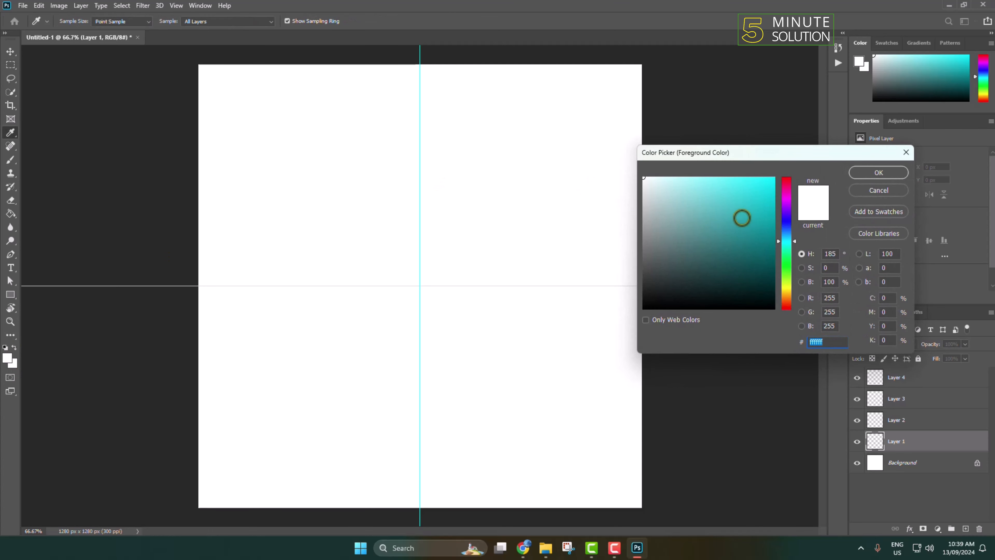
pyautogui.moveTo(742, 217); pyautogui.dragTo(785, 179)
pyautogui.moveTo(778, 233); pyautogui.dragTo(782, 221)
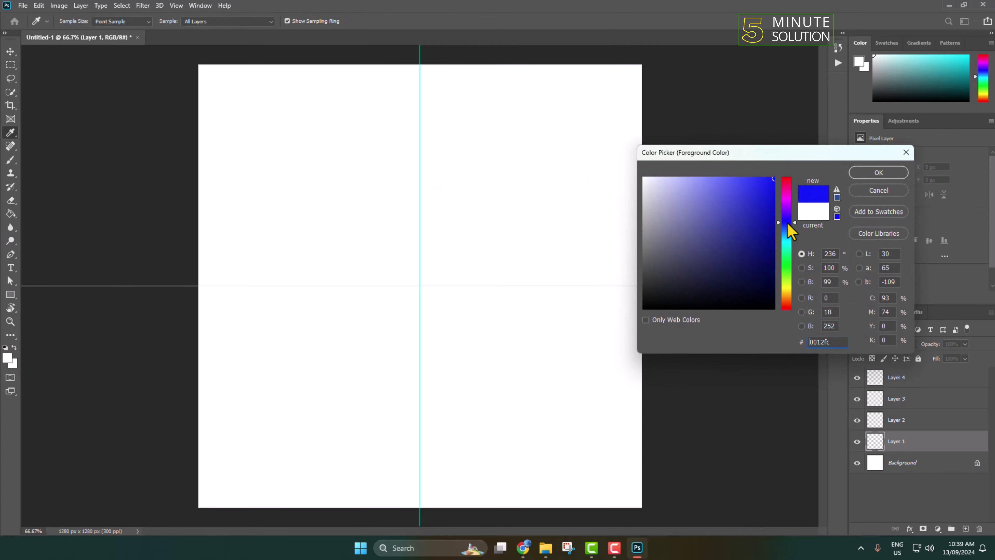
pyautogui.click(879, 173)
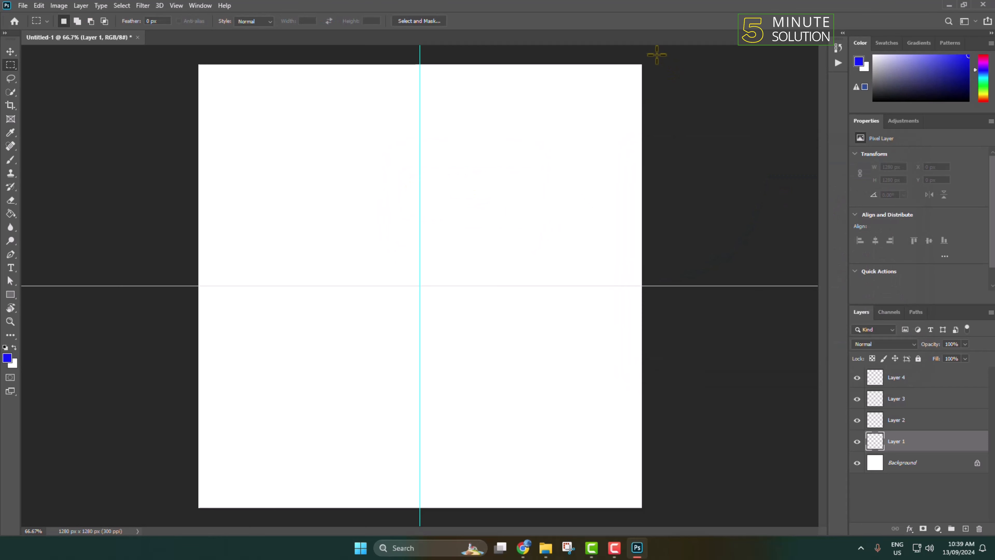
# Fill the canvas's upper-right quadrant on Layer 1 with the foreground color at 100% opacity, and clear the selection
pyautogui.moveTo(642, 64); pyautogui.dragTo(420, 285)
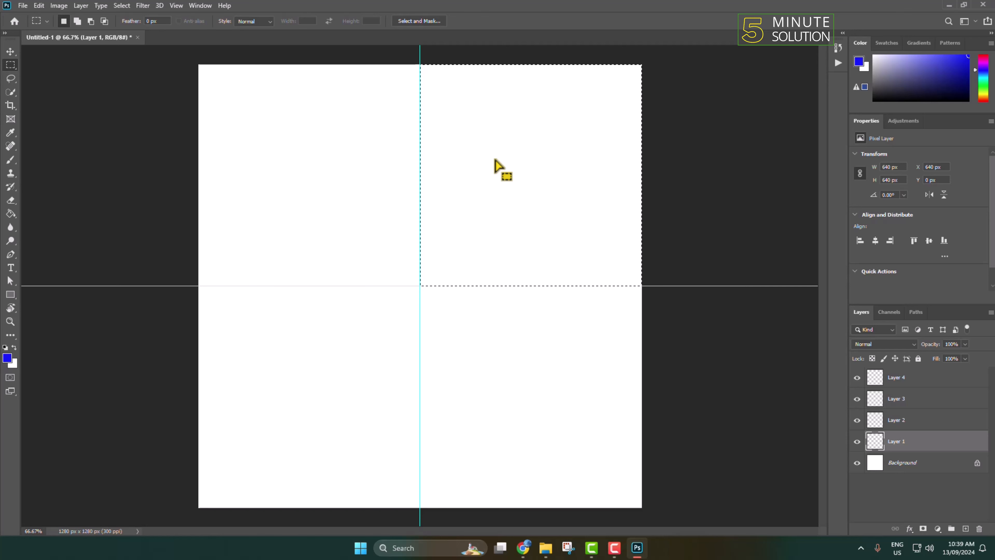
pyautogui.rightClick(501, 147)
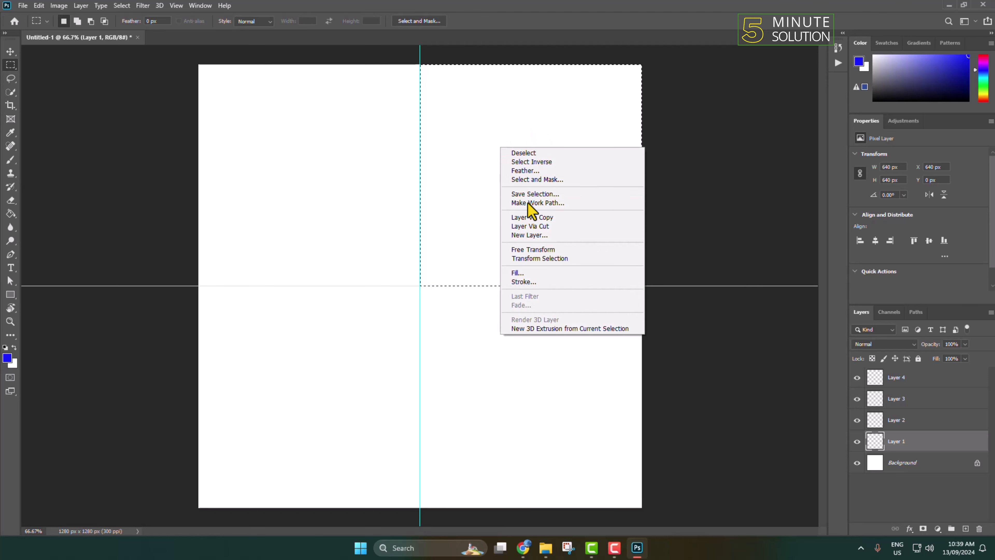
pyautogui.click(531, 273)
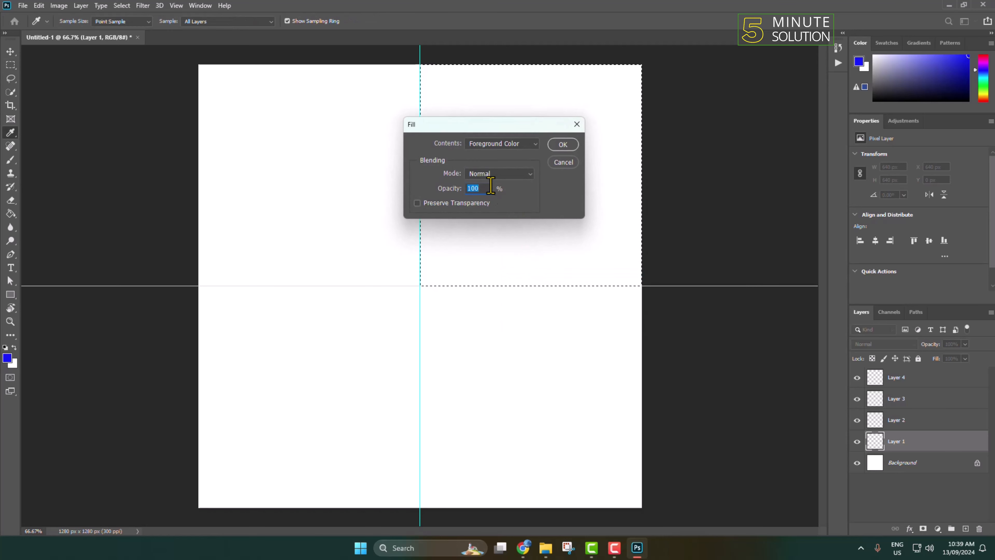
pyautogui.click(512, 146)
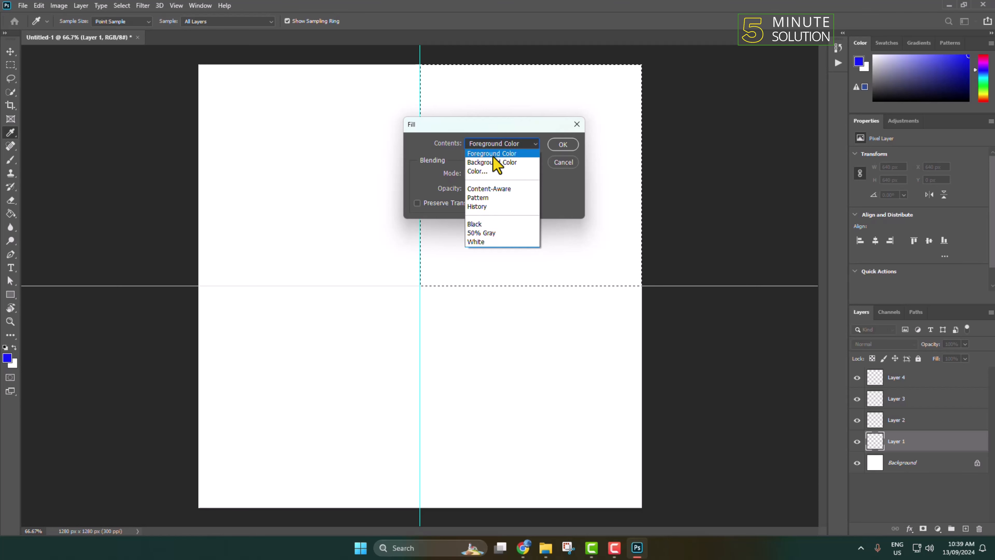
pyautogui.click(503, 153)
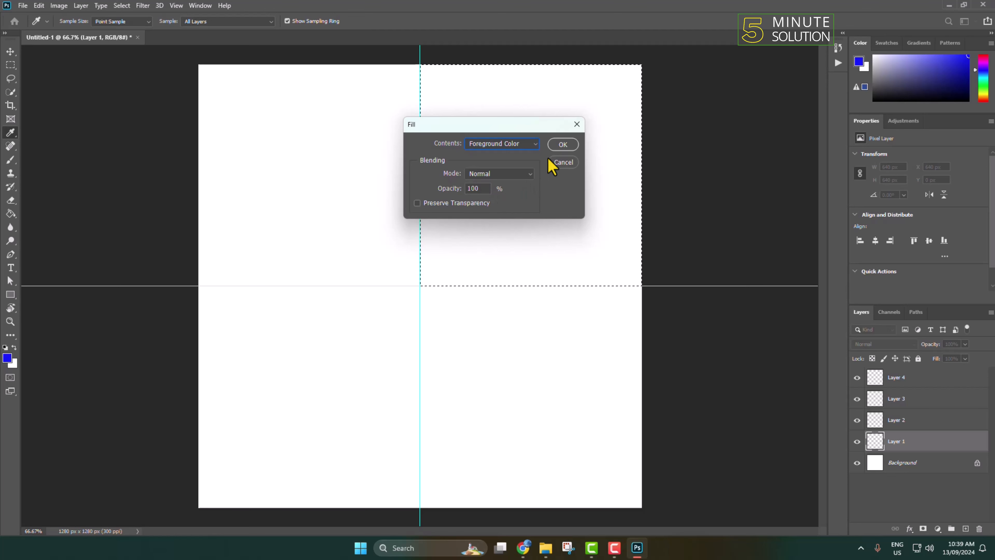
pyautogui.click(560, 144)
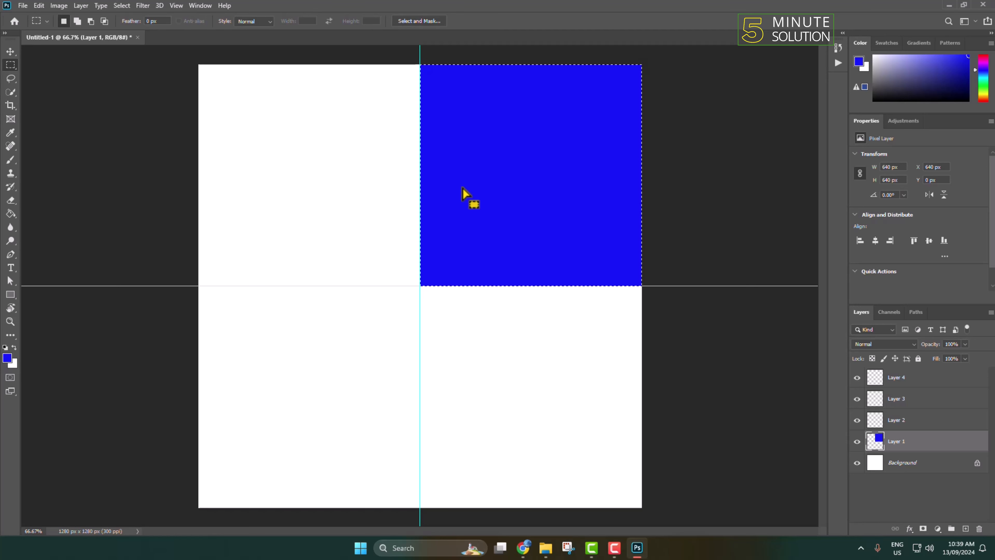
pyautogui.hotkey('ctrl', 'd')
# Fill the canvas's upper-left quadrant on Layer 2 with a bright lime-green foreground color at 100% opacity
pyautogui.click(897, 421)
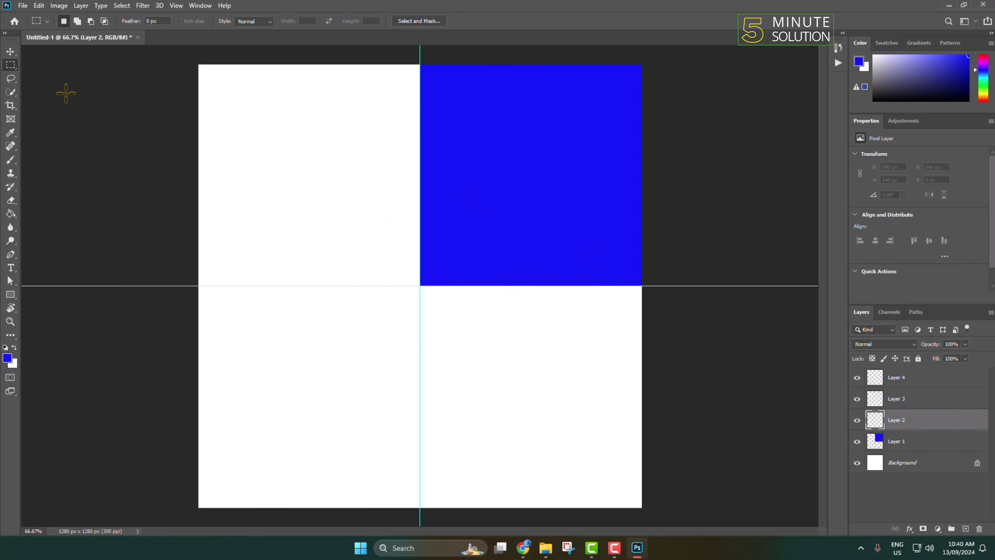
pyautogui.moveTo(199, 64); pyautogui.dragTo(420, 285)
pyautogui.click(8, 358)
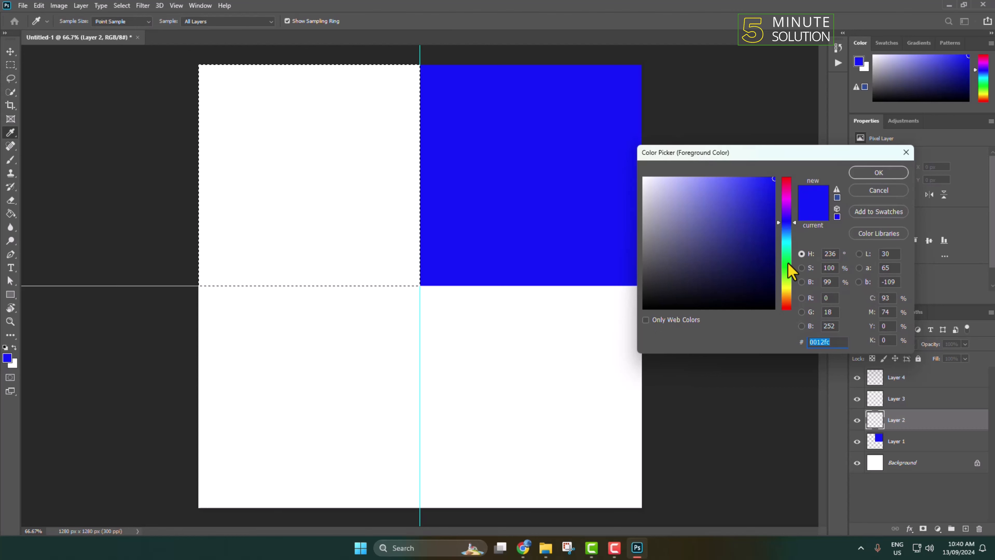
pyautogui.moveTo(788, 263); pyautogui.dragTo(785, 275)
pyautogui.click(879, 173)
pyautogui.press('m')
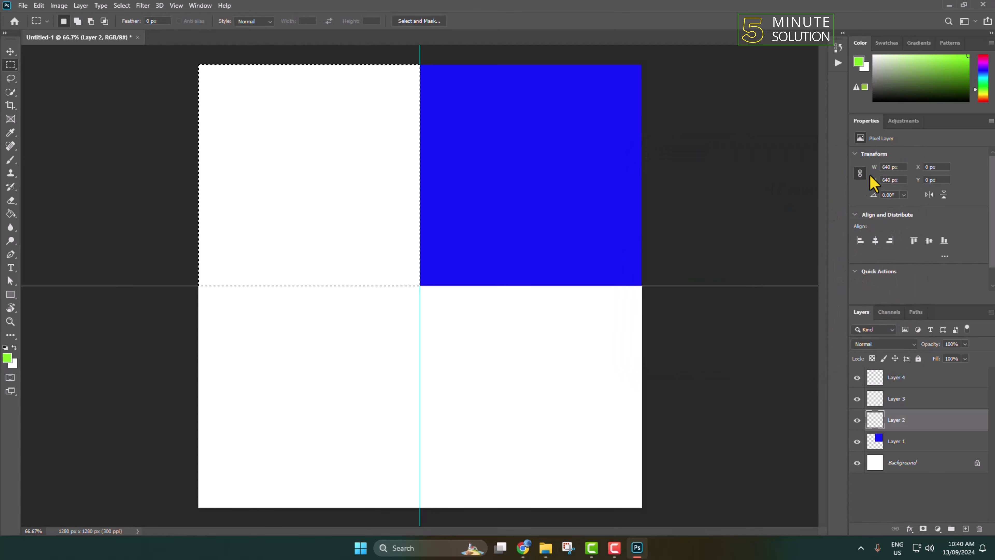
pyautogui.rightClick(269, 155)
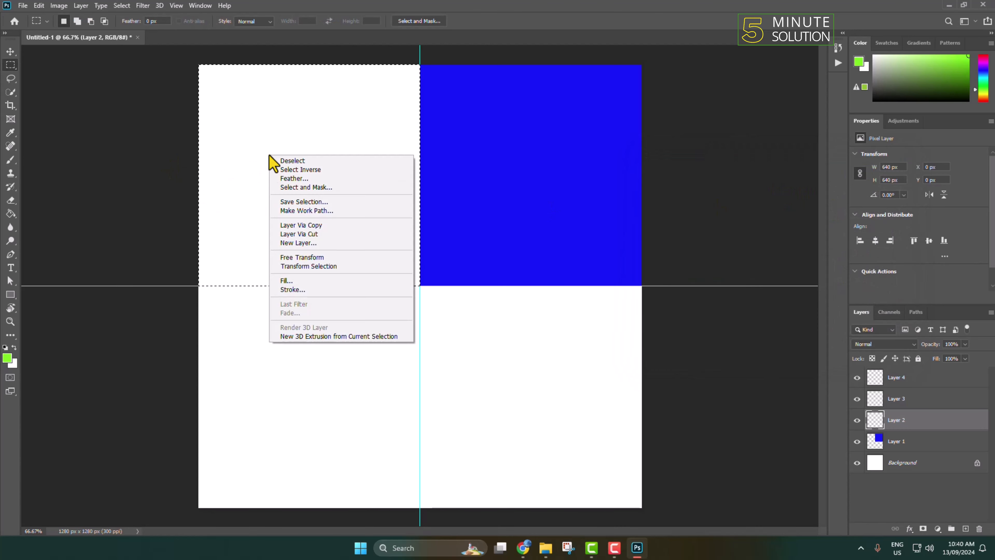
pyautogui.click(304, 282)
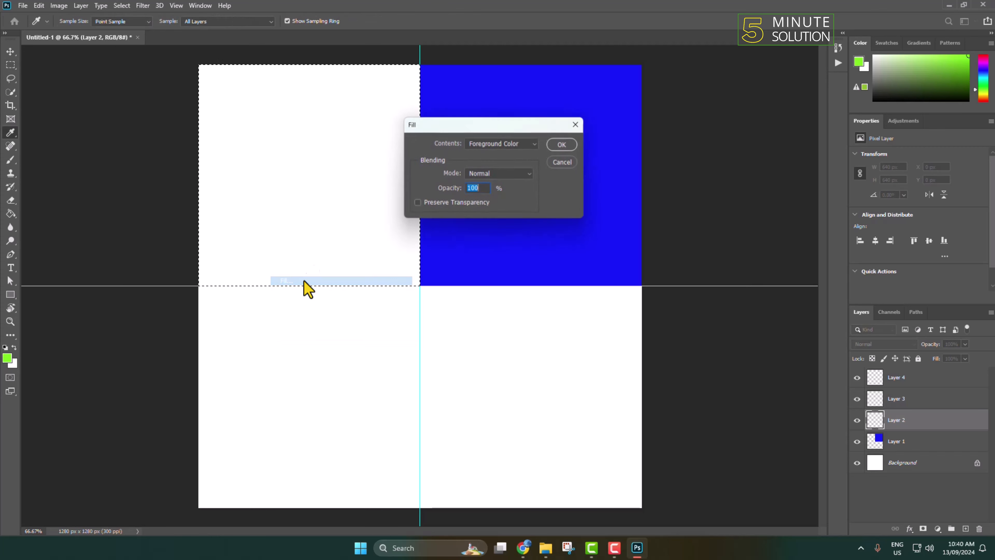
pyautogui.click(562, 144)
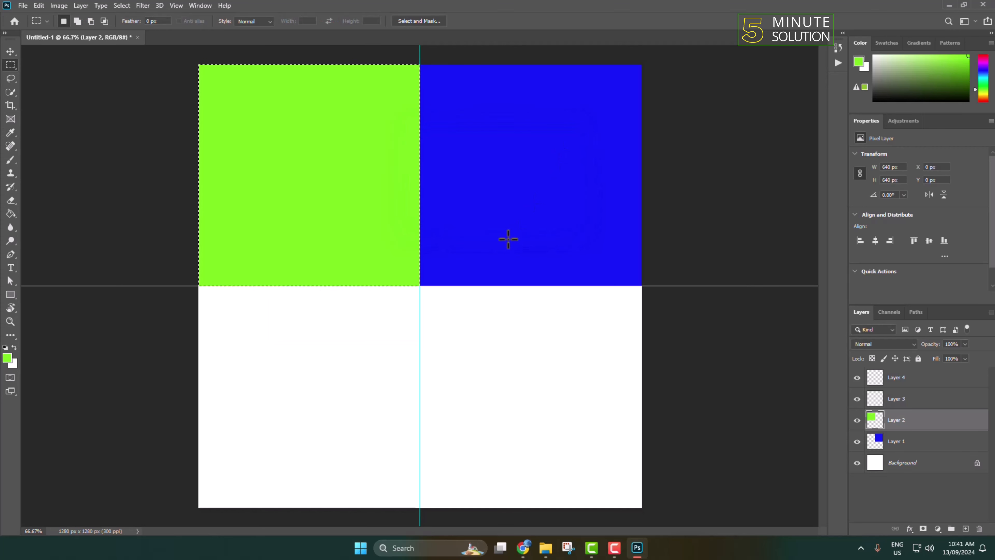
# Fill the canvas's lower-left quadrant on Layer 3 with yellow #fff000 as the foreground color
pyautogui.click(912, 402)
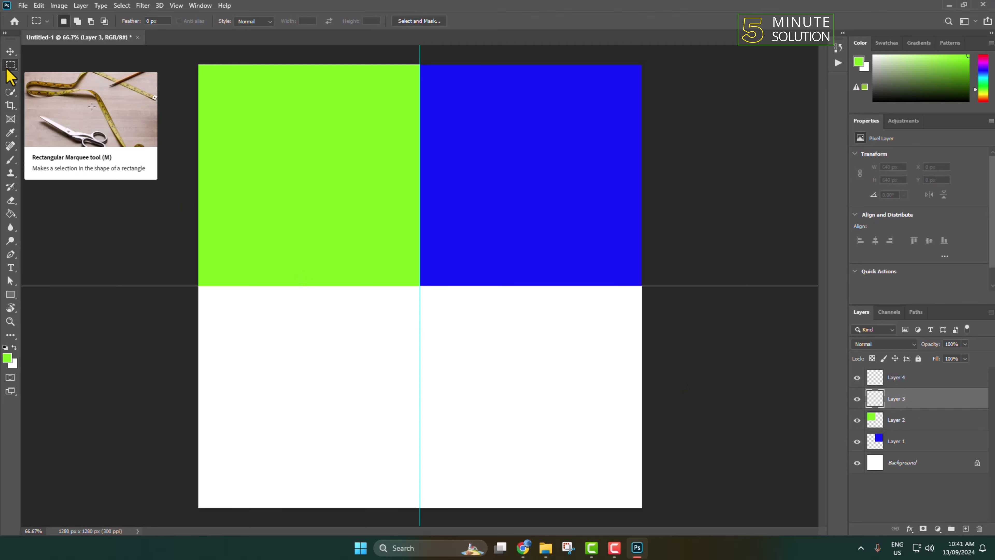
pyautogui.moveTo(198, 507); pyautogui.dragTo(418, 286)
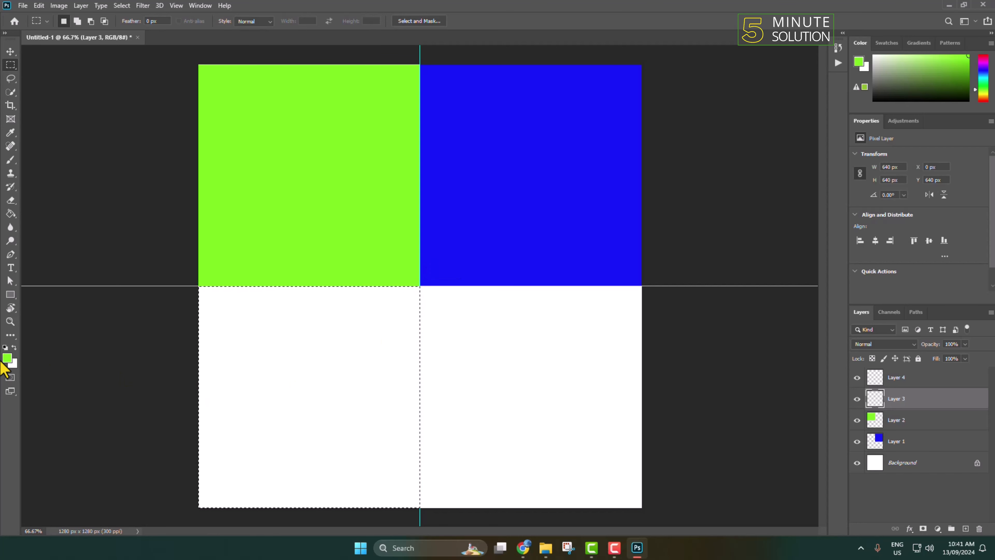
pyautogui.click(7, 357)
pyautogui.click(783, 288)
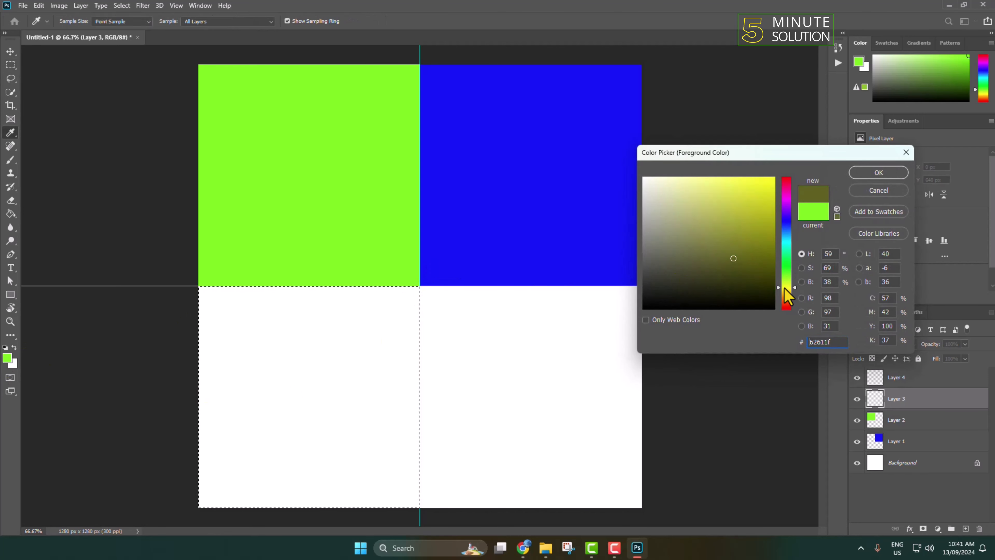
pyautogui.click(871, 174)
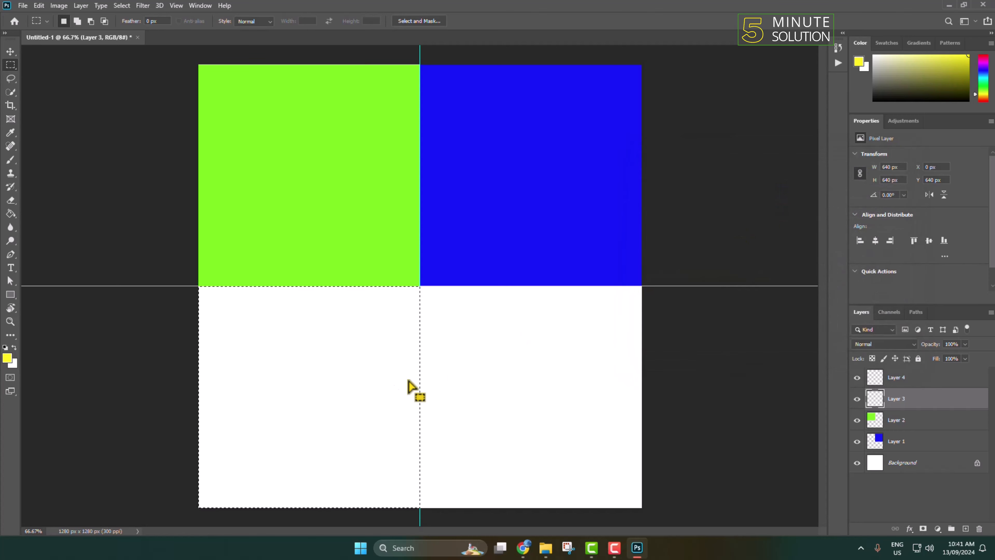
pyautogui.rightClick(279, 340)
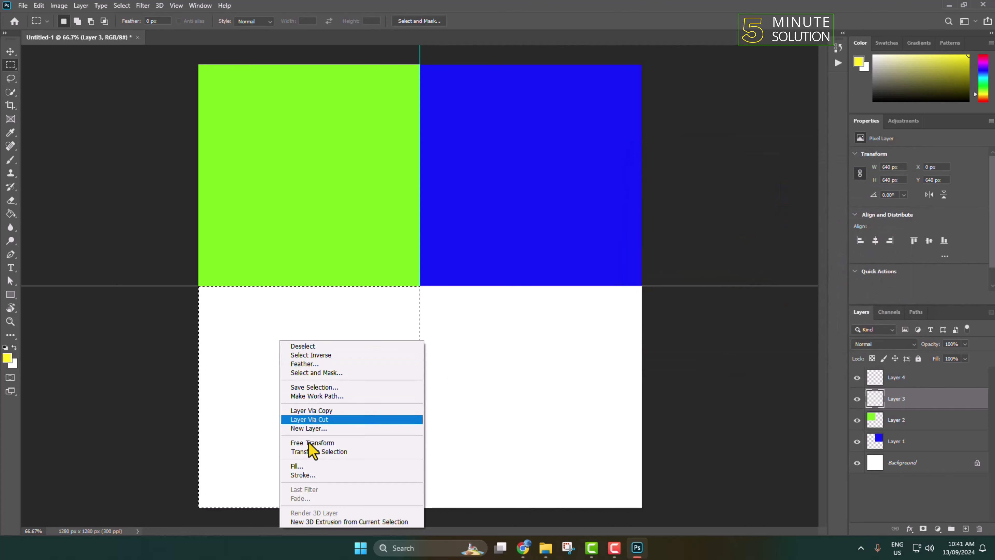
pyautogui.click(310, 466)
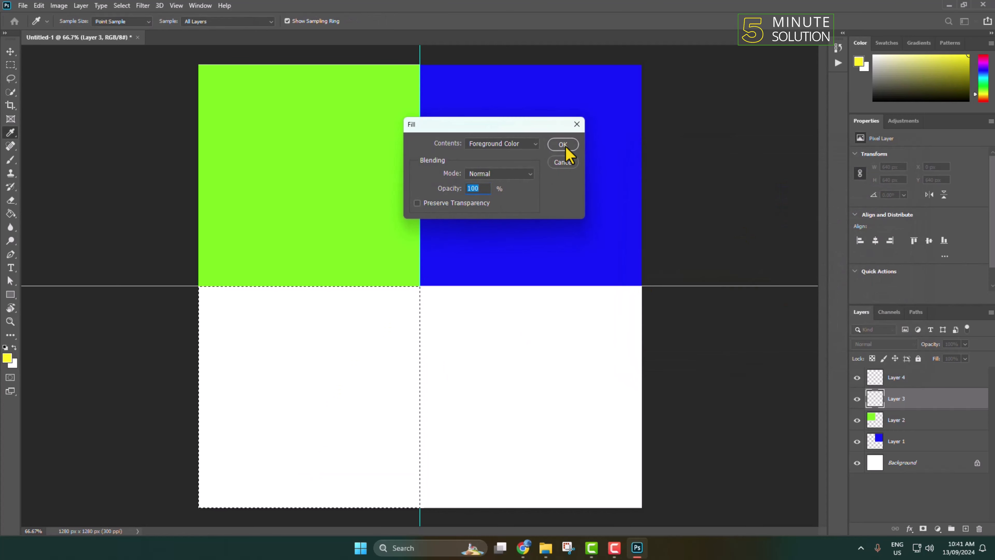
pyautogui.click(565, 144)
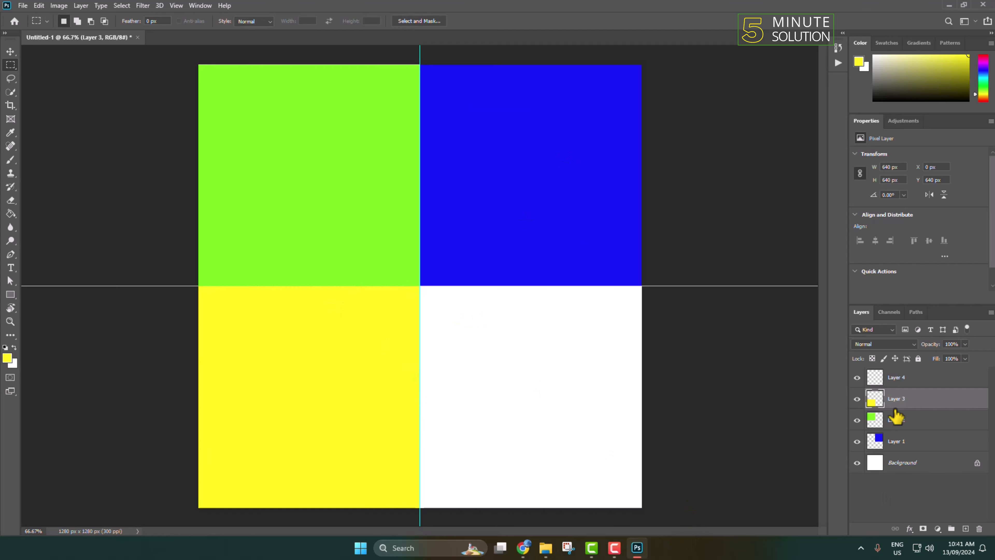
# Fill the canvas's lower-right quadrant on Layer 4 with red #ff0000 as the foreground color, and clear the selection
pyautogui.click(898, 379)
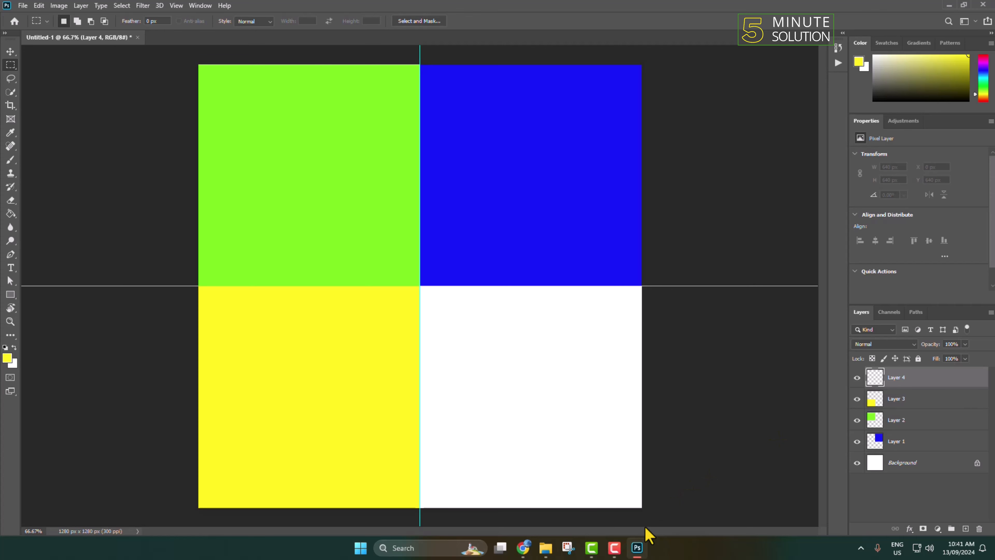
pyautogui.moveTo(642, 507); pyautogui.dragTo(418, 288)
pyautogui.click(7, 358)
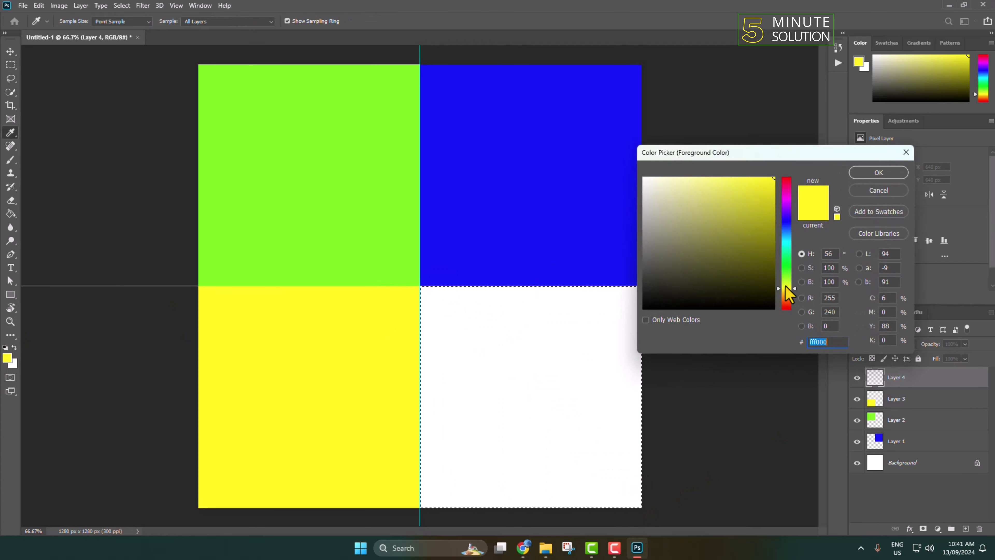
pyautogui.moveTo(791, 292); pyautogui.dragTo(788, 308)
pyautogui.click(871, 177)
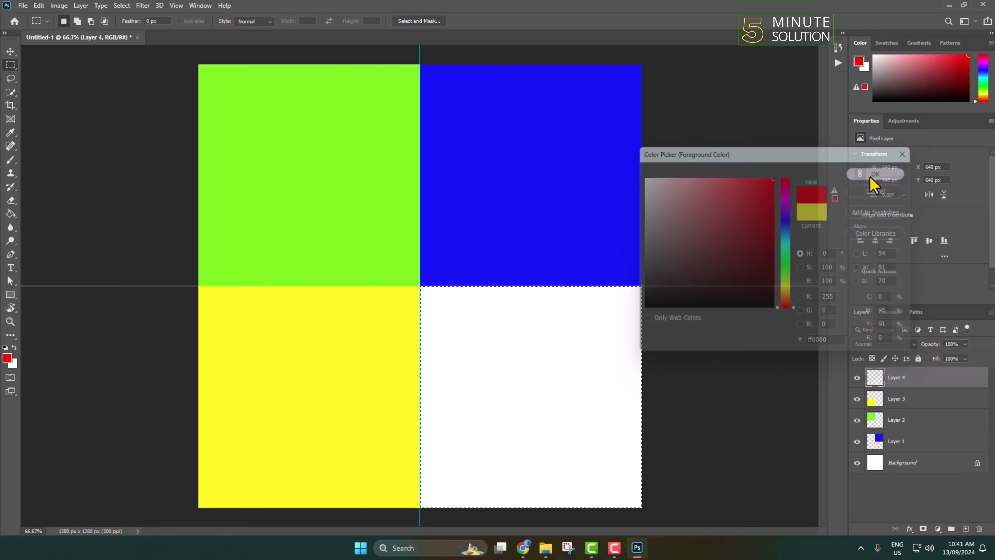
pyautogui.rightClick(510, 332)
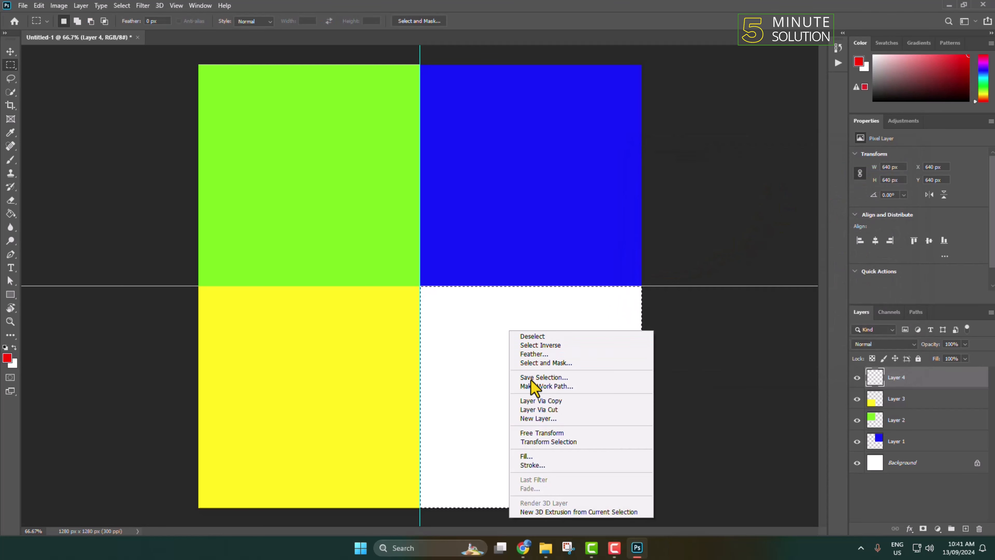
pyautogui.click(529, 456)
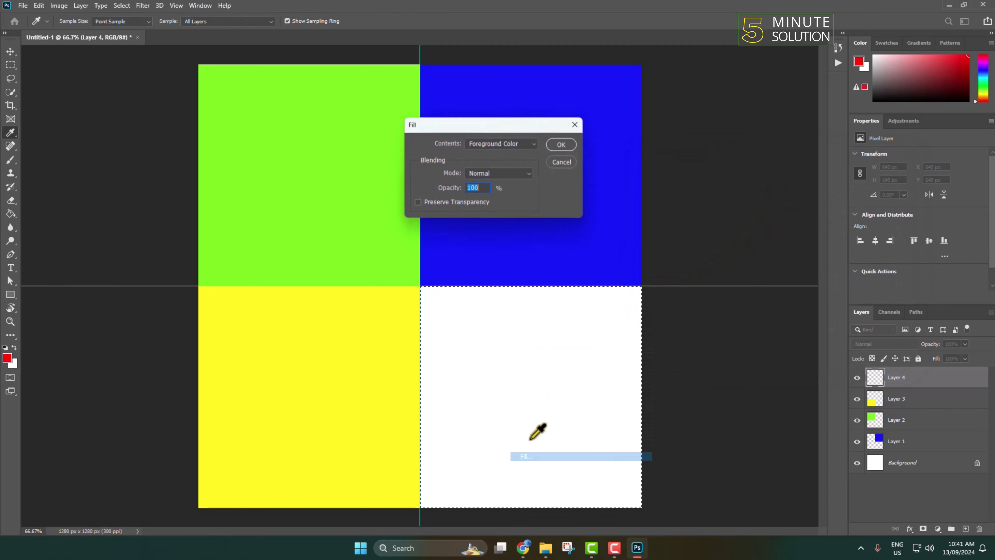
pyautogui.click(563, 145)
pyautogui.press('m')
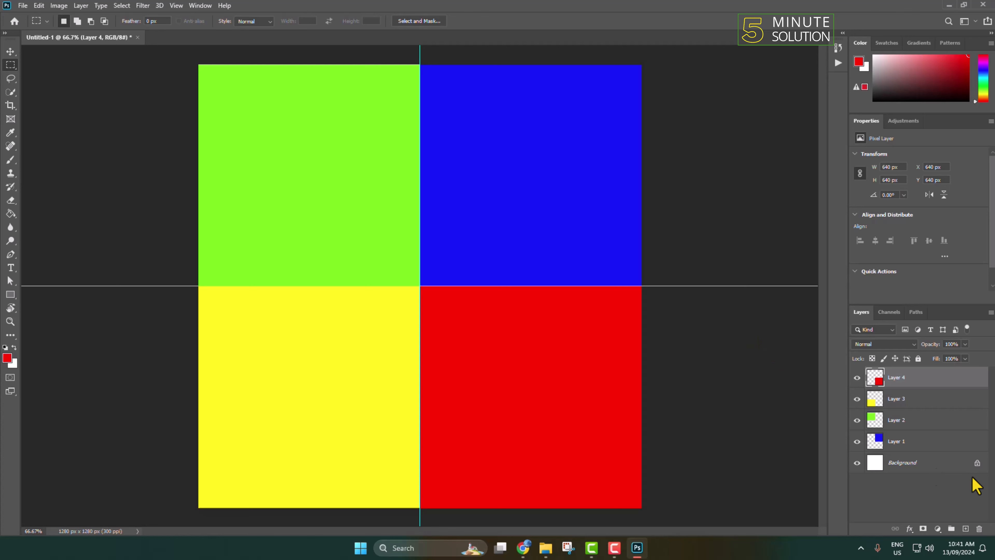
# Place Untitled design (3).png from the Photos folder as an embedded image directly above Layer 1
pyautogui.click(906, 448)
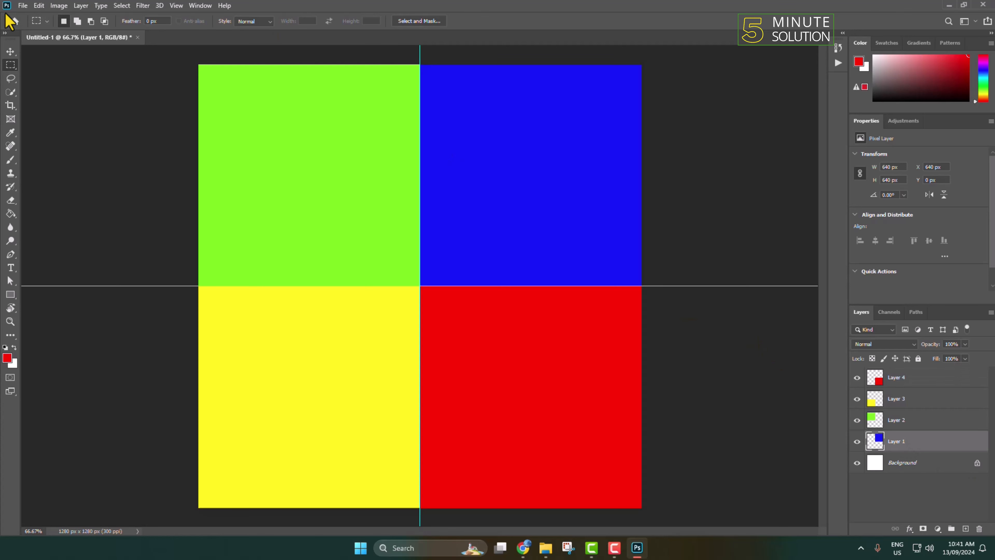
pyautogui.click(22, 7)
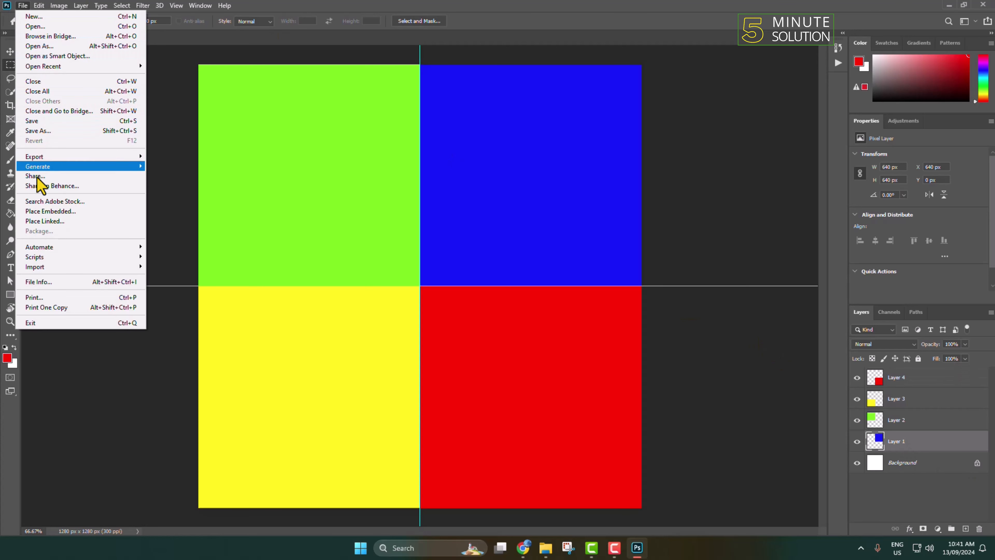
pyautogui.click(38, 212)
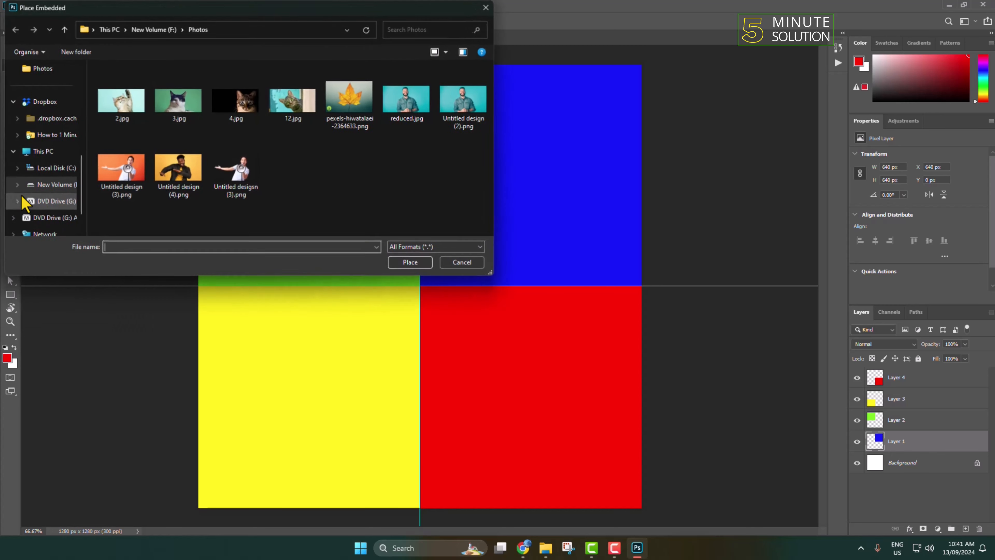
pyautogui.click(129, 176)
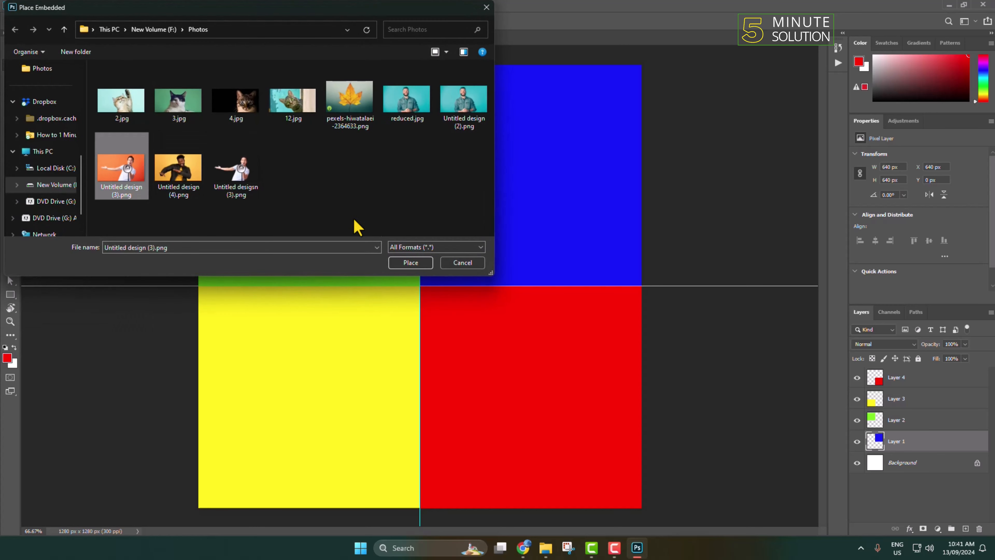
pyautogui.click(410, 263)
# Scale the megaphone photo to about 19% over the upper-right quadrant and clip it to Layer 1 with a clipping mask
pyautogui.moveTo(607, 256); pyautogui.dragTo(584, 164)
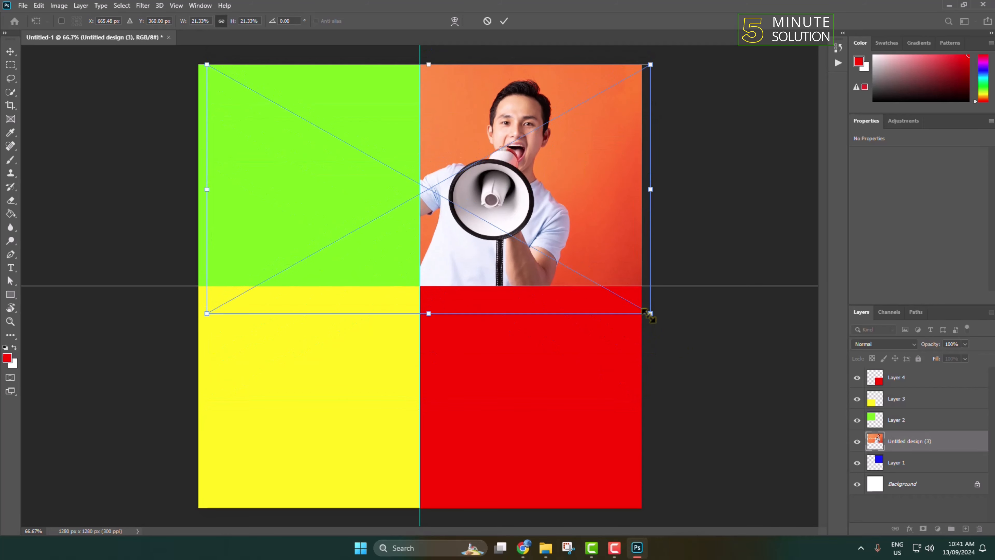
pyautogui.moveTo(648, 316); pyautogui.dragTo(601, 286)
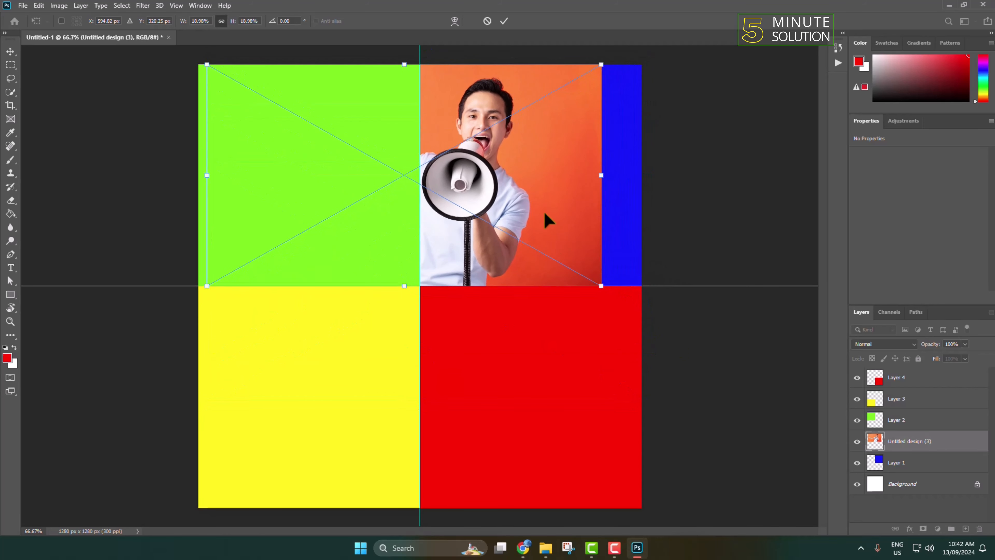
pyautogui.moveTo(544, 213); pyautogui.dragTo(643, 204)
pyautogui.click(504, 21)
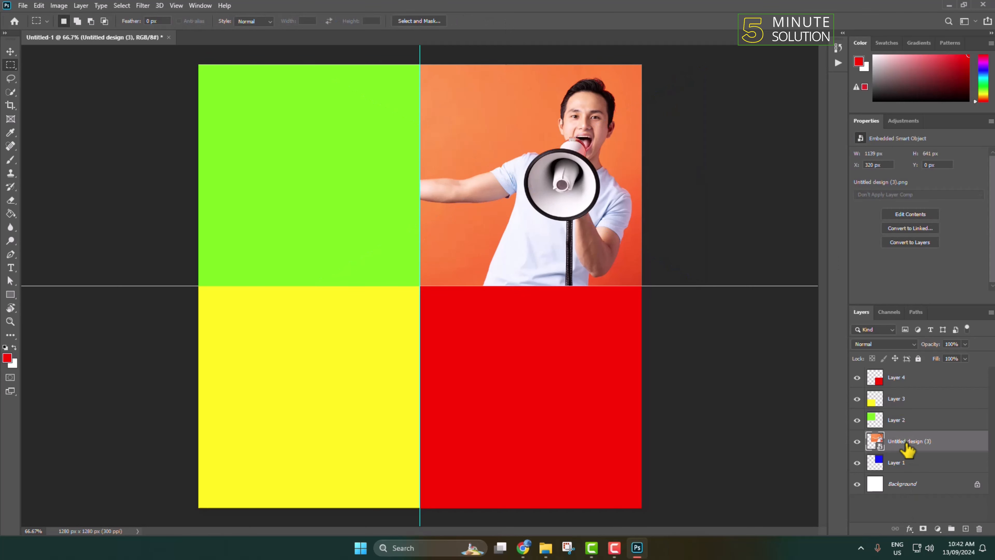
pyautogui.rightClick(928, 443)
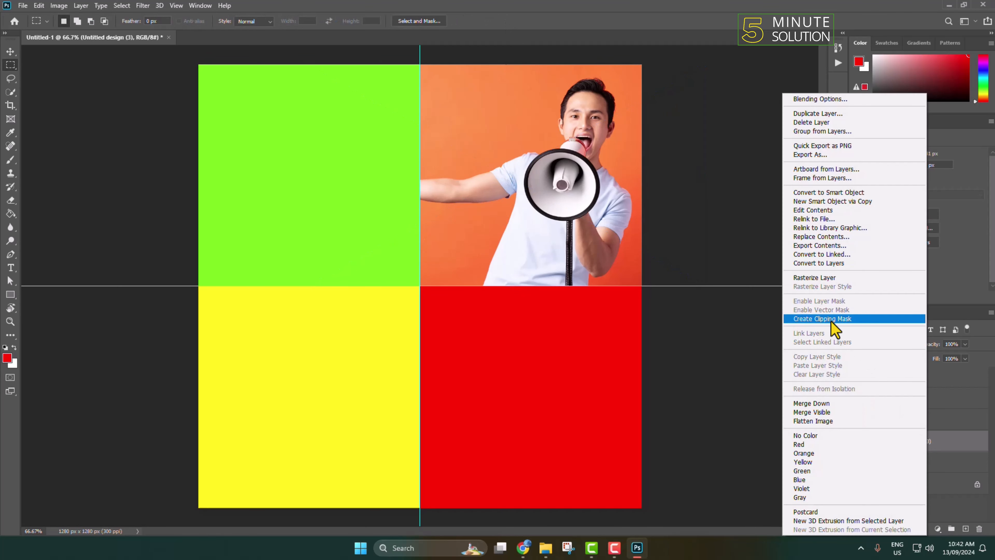
pyautogui.click(822, 319)
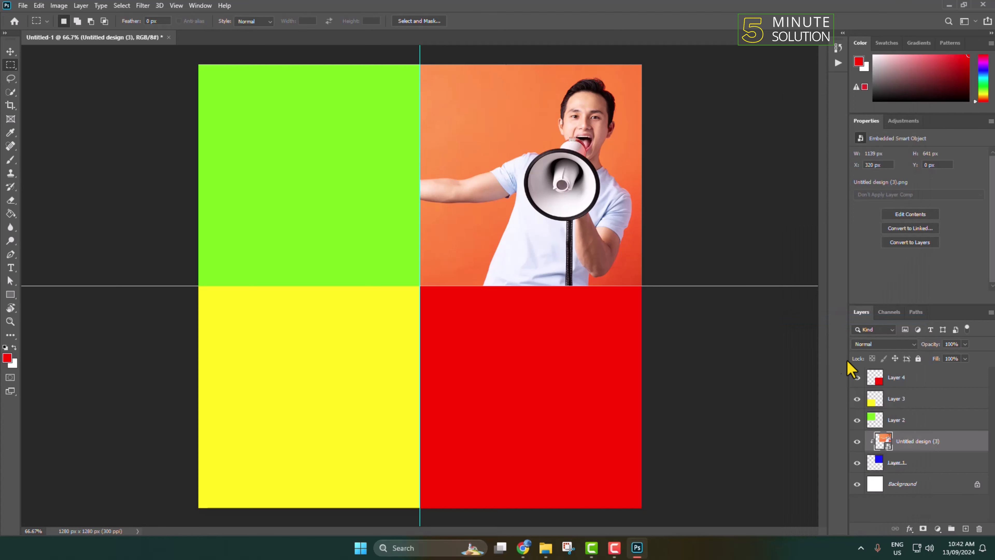
# Place Untitled design (4).png from the Photos folder as an embedded image directly above Layer 2
pyautogui.click(900, 421)
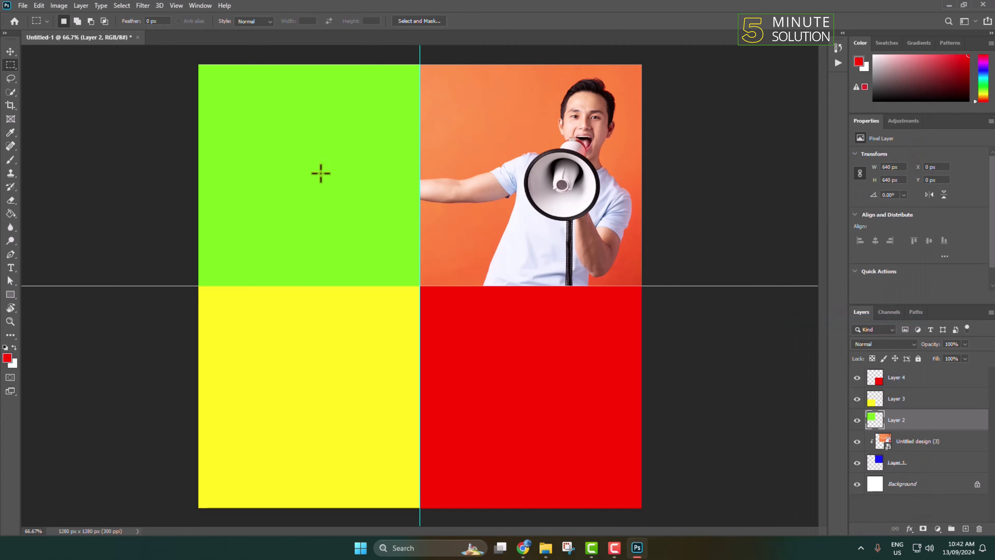
pyautogui.click(12, 52)
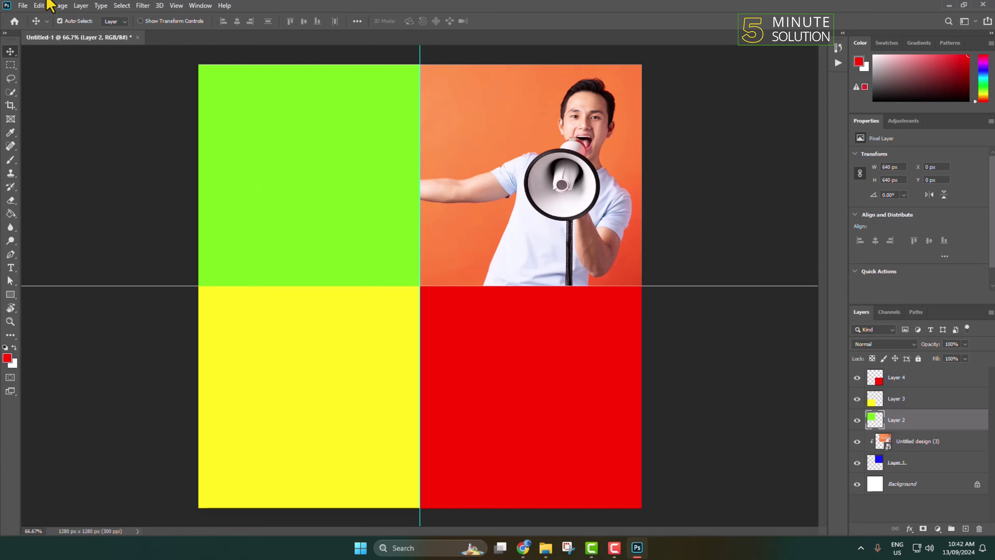
pyautogui.click(22, 5)
pyautogui.click(64, 214)
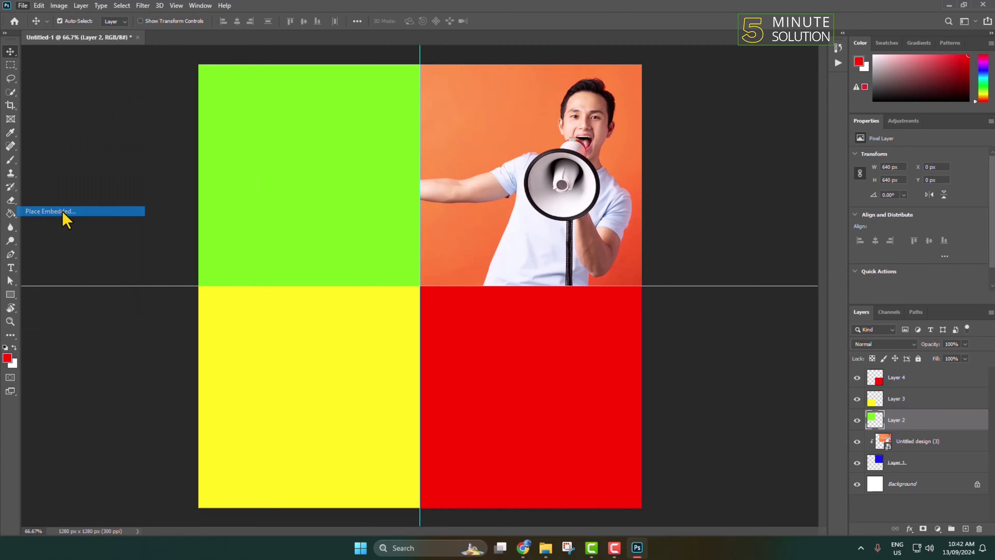
pyautogui.click(172, 177)
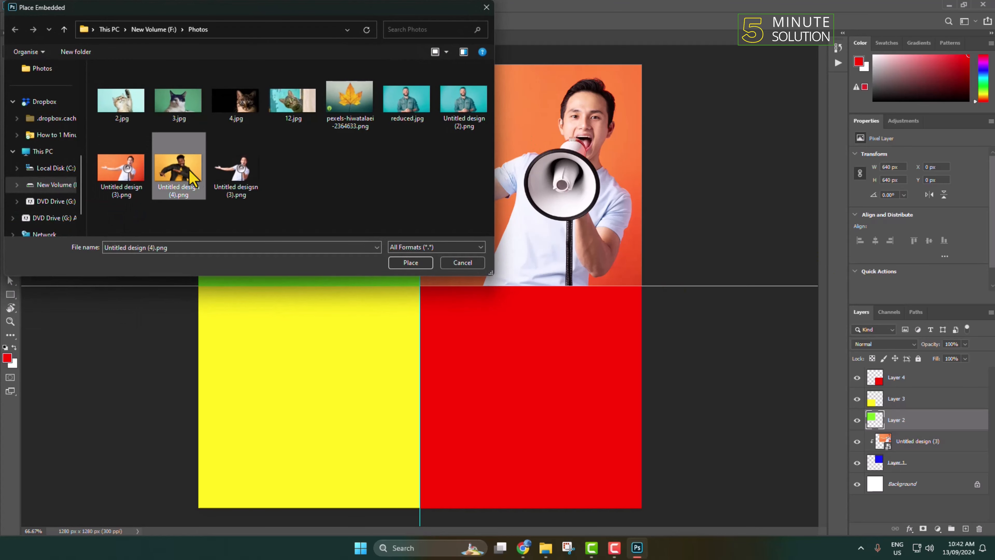
pyautogui.doubleClick(187, 182)
# Scale the black-jacket photo to about 19% over the upper-left quadrant and clip it to Layer 2 with a clipping mask
pyautogui.moveTo(469, 218); pyautogui.dragTo(389, 122)
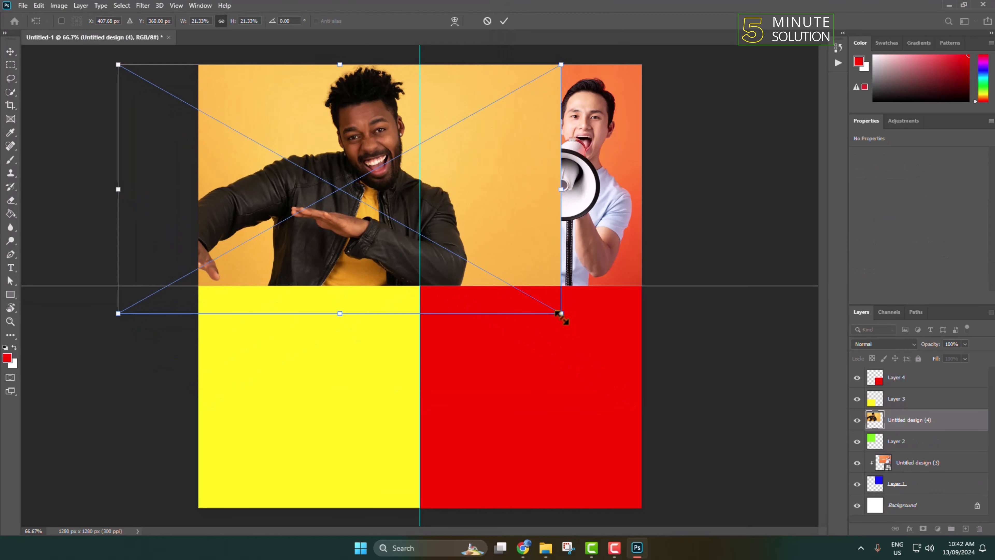
pyautogui.moveTo(560, 314); pyautogui.dragTo(512, 287)
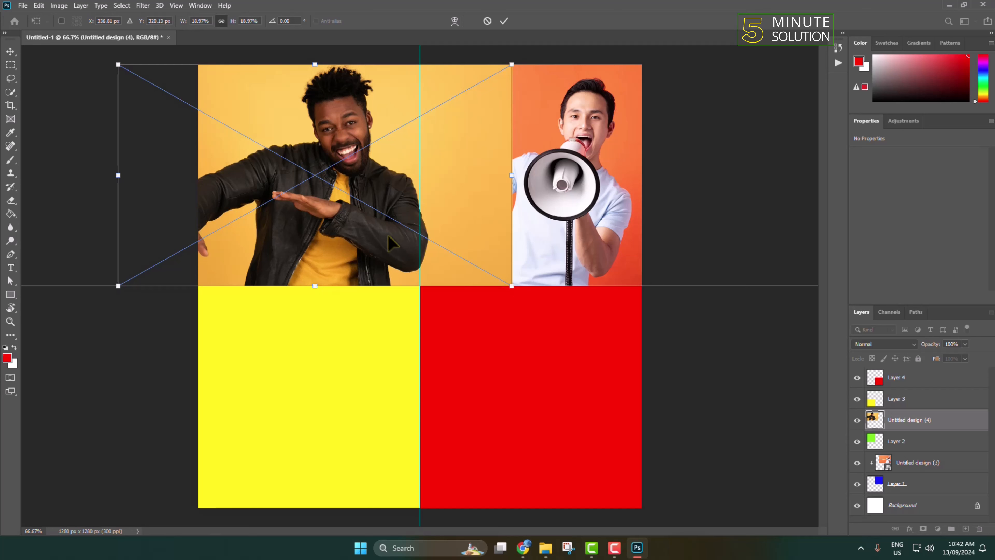
pyautogui.click(504, 21)
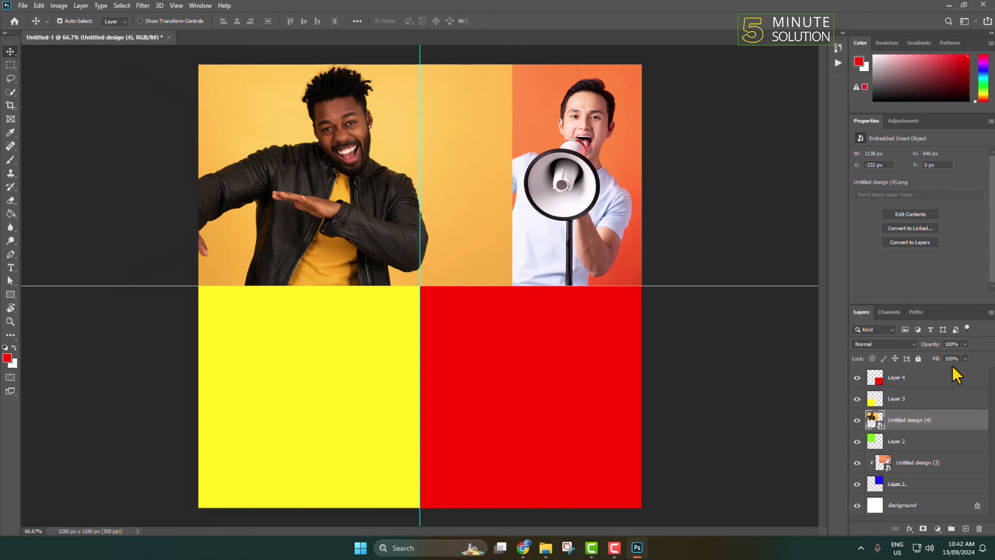
pyautogui.rightClick(943, 424)
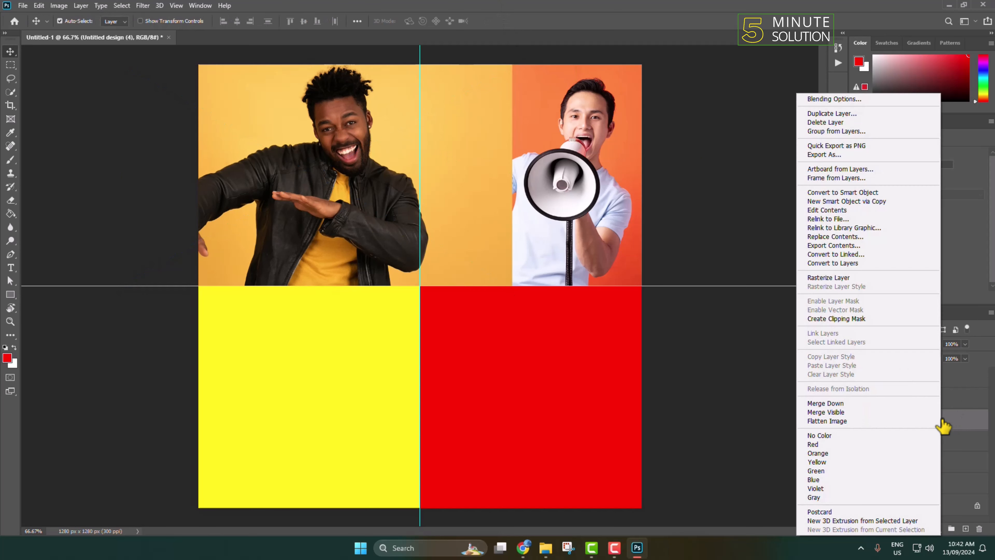
pyautogui.click(836, 319)
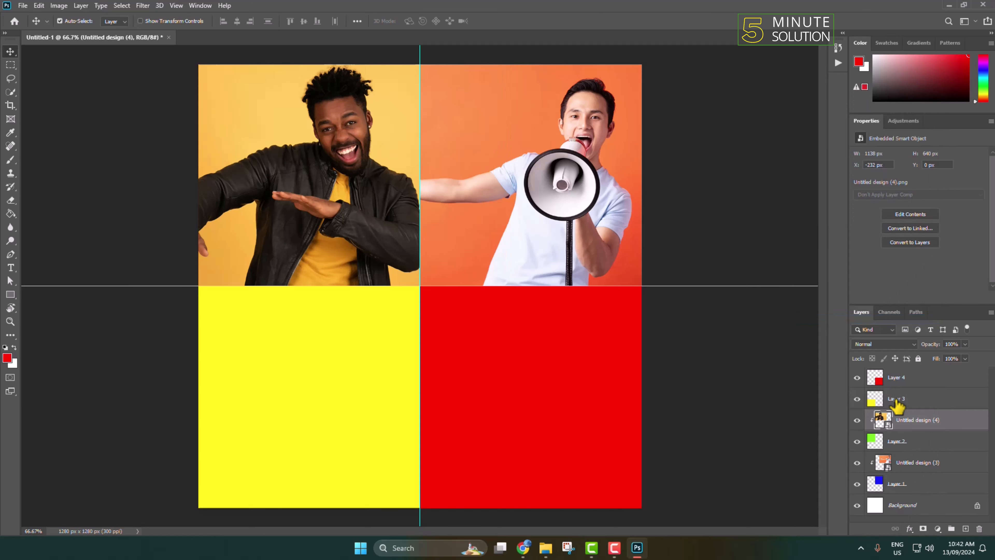
# Place Untitled design (2).png from the Photos folder as an embedded image directly above Layer 3
pyautogui.click(916, 404)
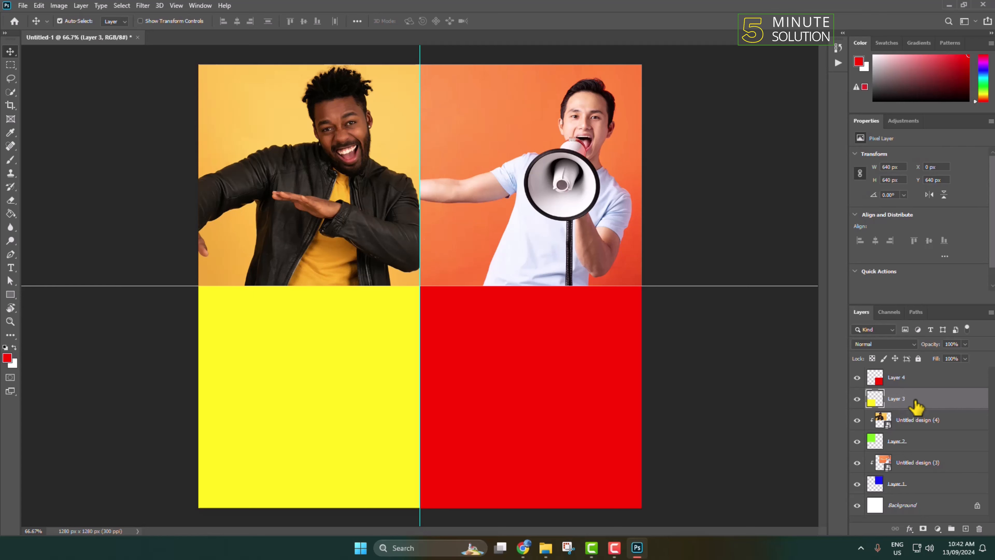
pyautogui.click(22, 5)
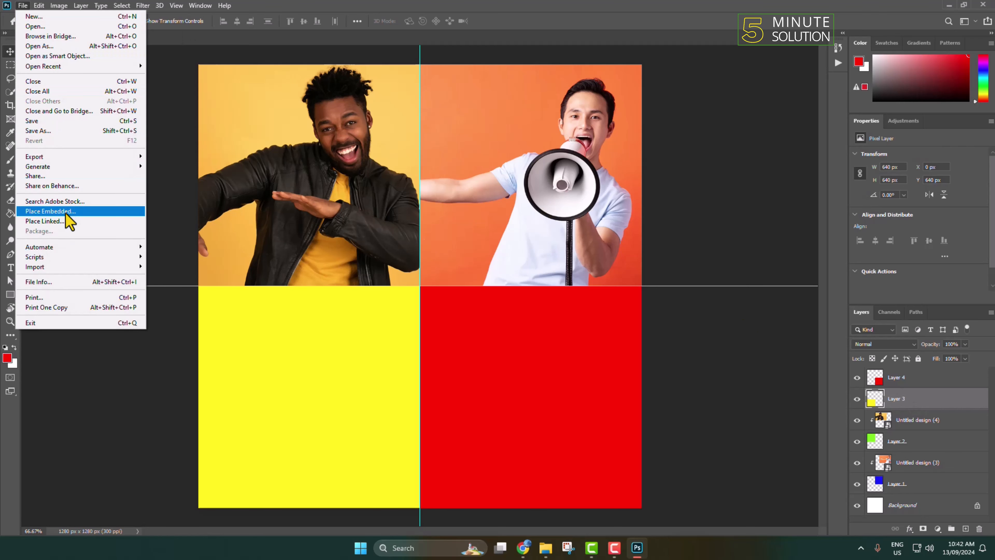
pyautogui.click(55, 210)
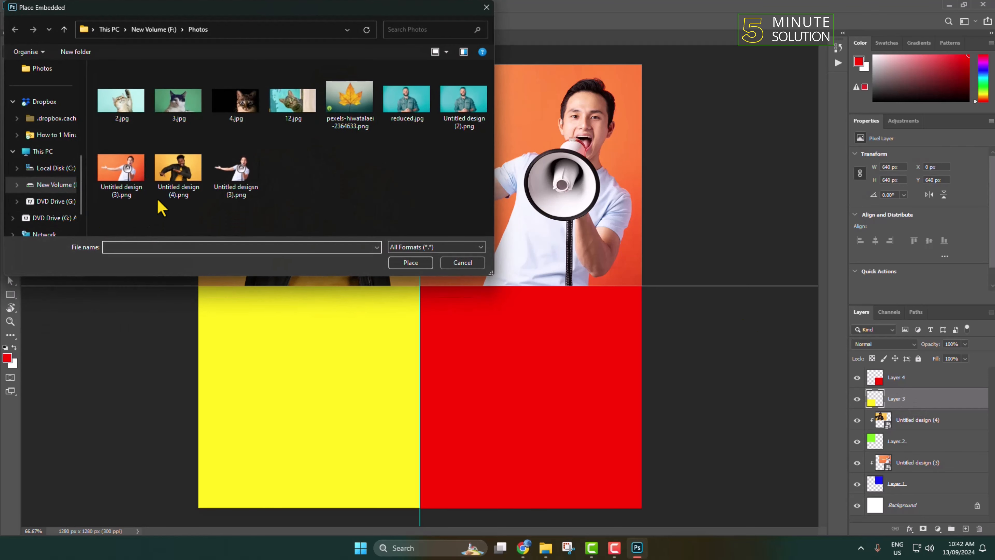
pyautogui.doubleClick(456, 115)
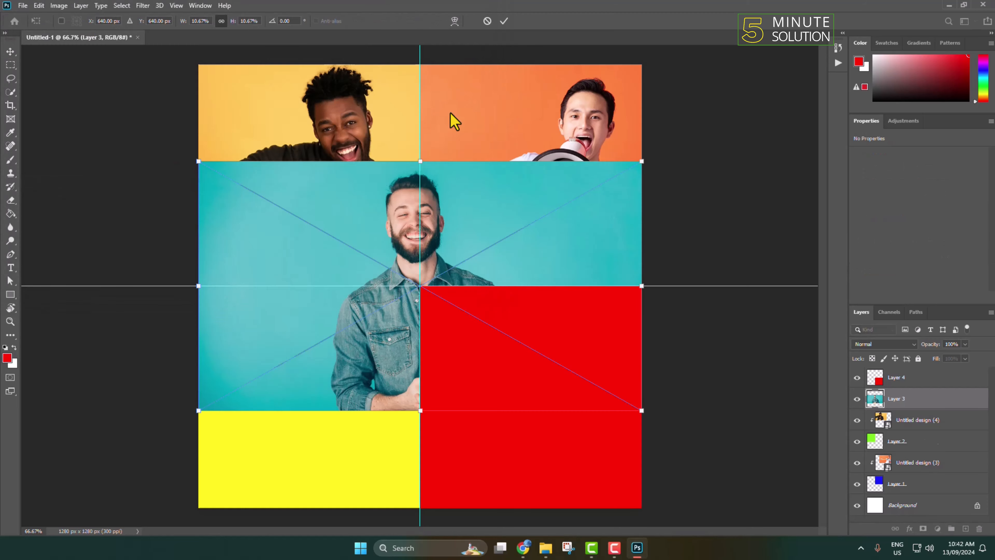
# Scale the denim-shirt photo to about 9.5% over the lower-left quadrant and clip it to Layer 3 with a clipping mask
pyautogui.moveTo(403, 269); pyautogui.dragTo(247, 407)
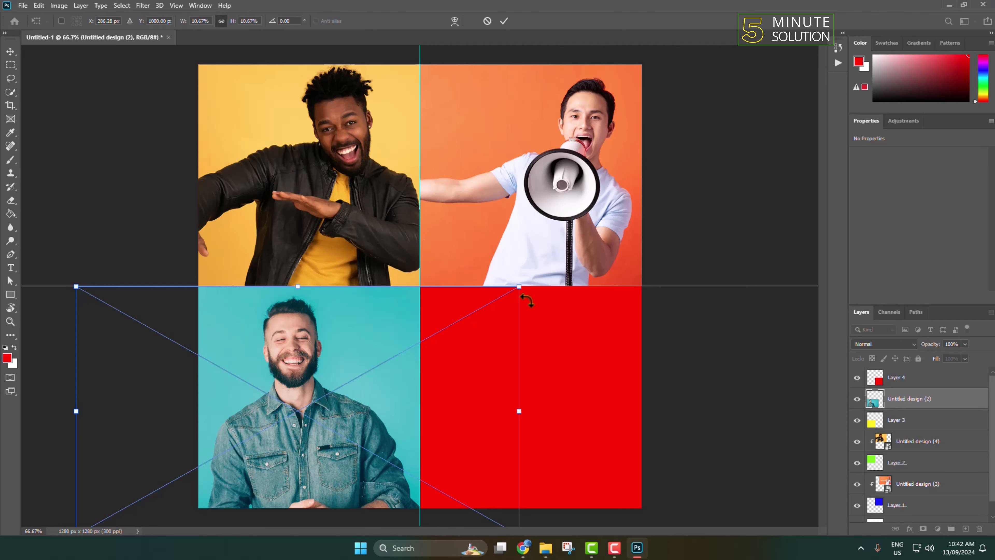
pyautogui.moveTo(503, 300); pyautogui.dragTo(429, 340)
pyautogui.moveTo(318, 382); pyautogui.dragTo(322, 353)
pyautogui.moveTo(448, 493); pyautogui.dragTo(475, 507)
pyautogui.moveTo(373, 475); pyautogui.dragTo(387, 476)
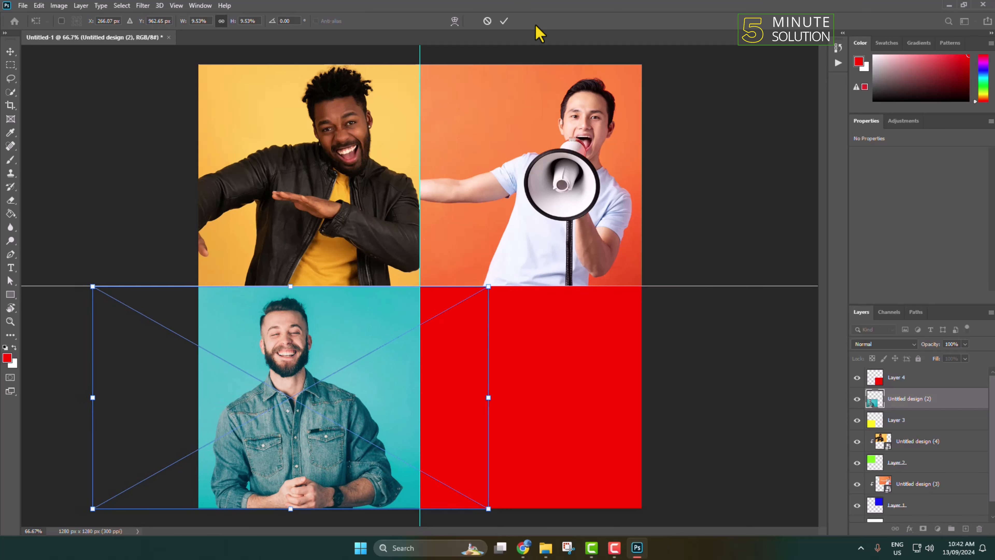
pyautogui.click(504, 21)
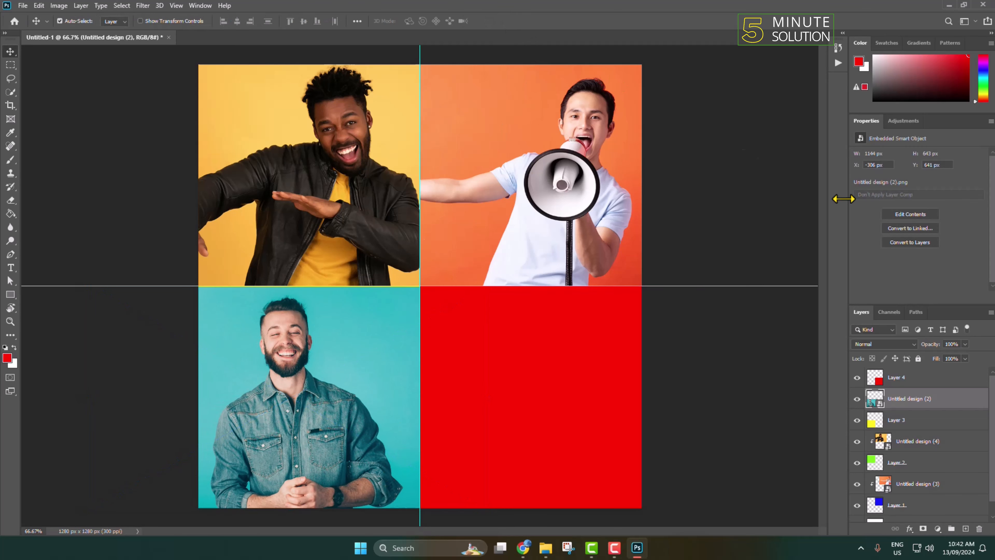
pyautogui.rightClick(930, 400)
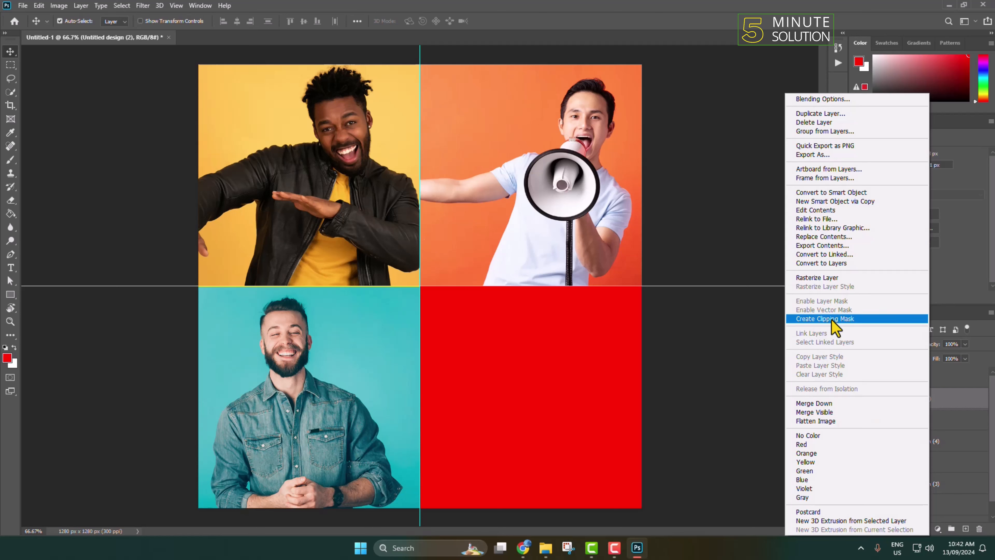
pyautogui.click(831, 319)
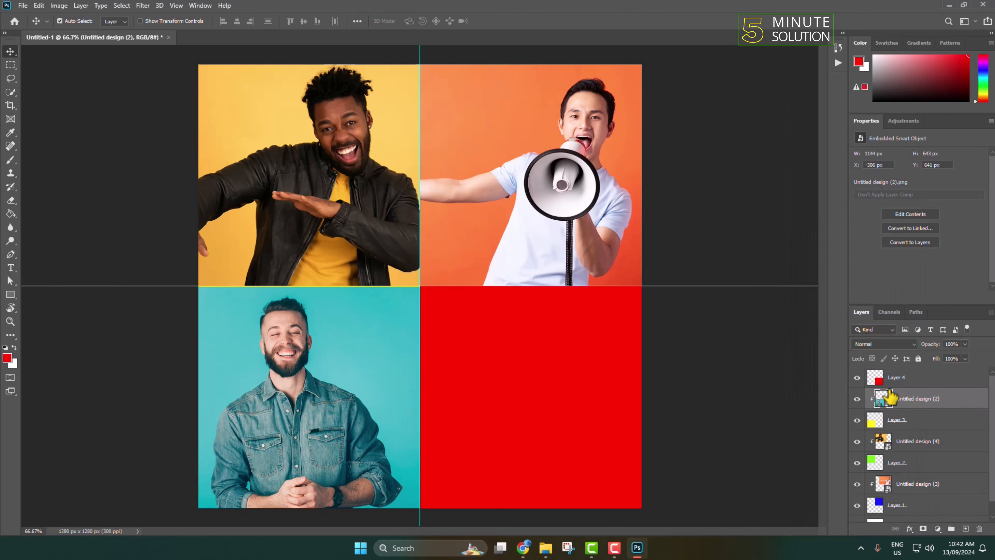
# Place the cat photo 3.jpg from the Photos folder as an embedded image directly above Layer 4
pyautogui.click(903, 379)
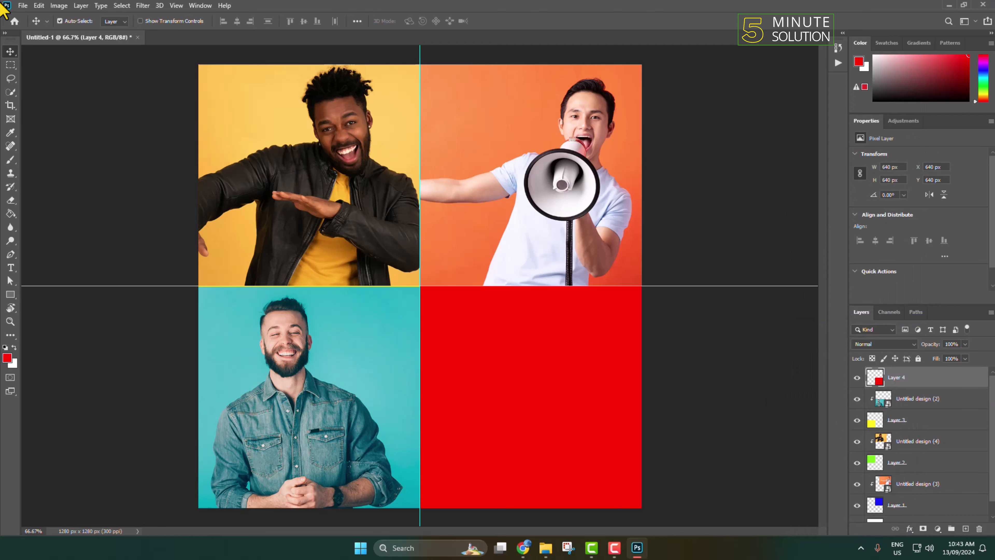
pyautogui.click(23, 5)
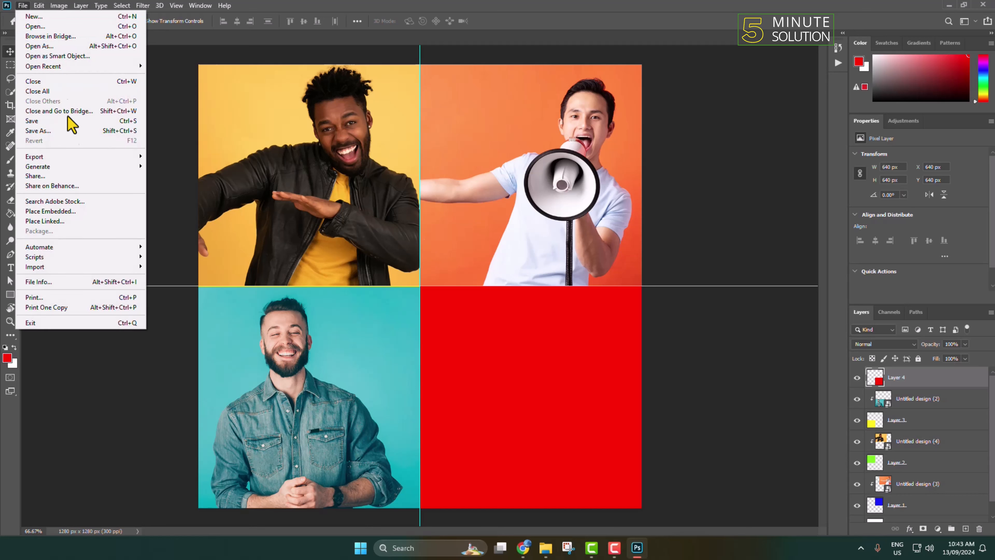
pyautogui.click(54, 212)
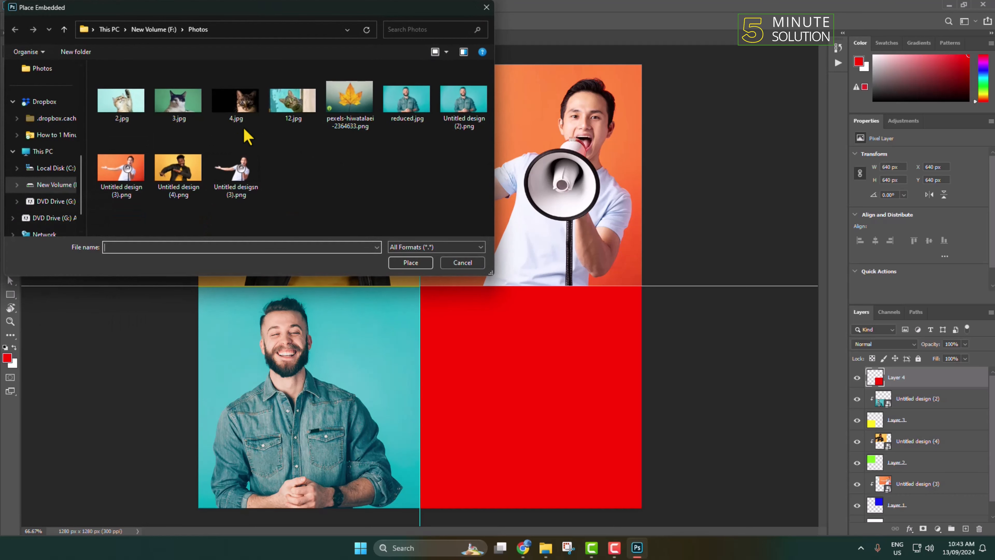
pyautogui.doubleClick(178, 111)
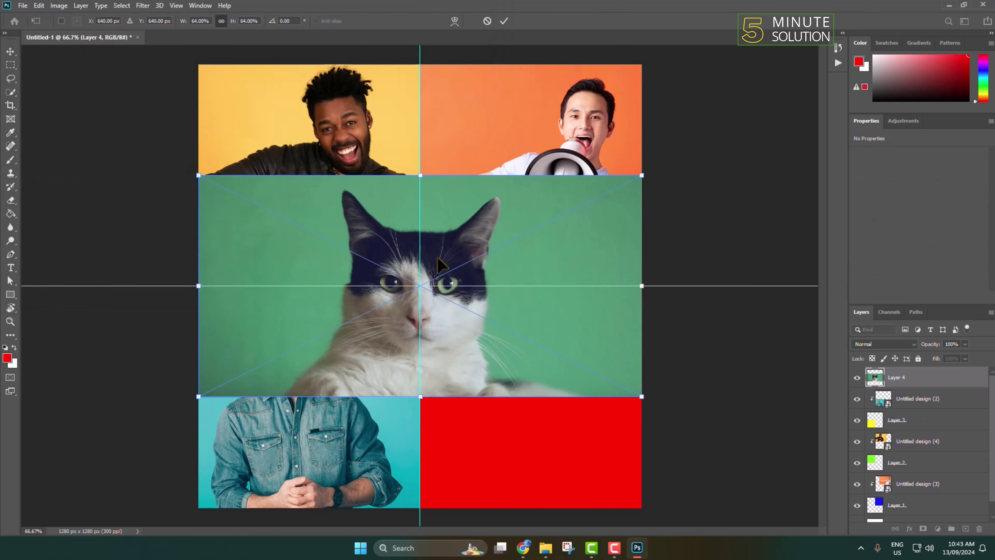
# Fit the cat photo over the lower-right quadrant at about 1288 × 644 px and clip it to Layer 4 with a clipping mask
pyautogui.moveTo(441, 337); pyautogui.dragTo(534, 449)
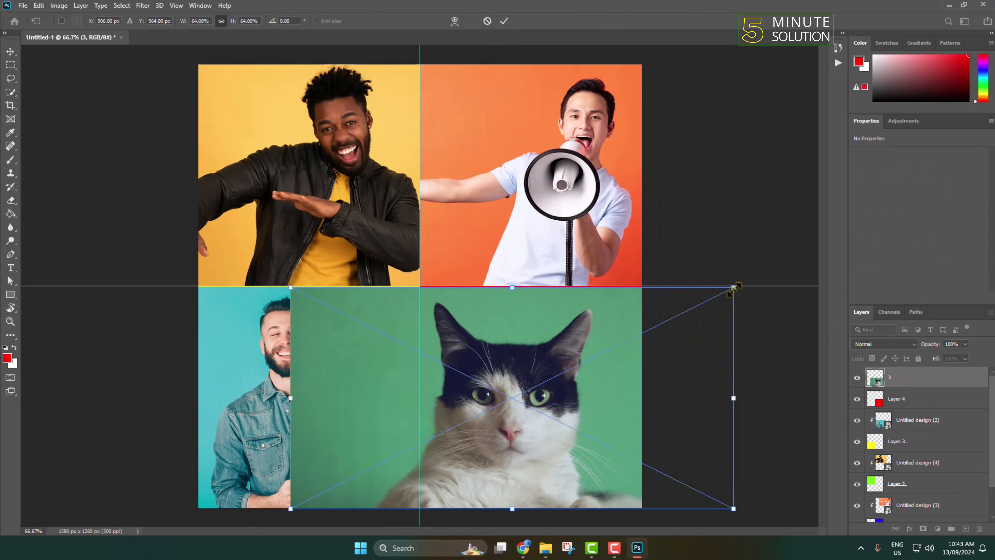
pyautogui.moveTo(734, 288); pyautogui.dragTo(737, 286)
pyautogui.click(503, 21)
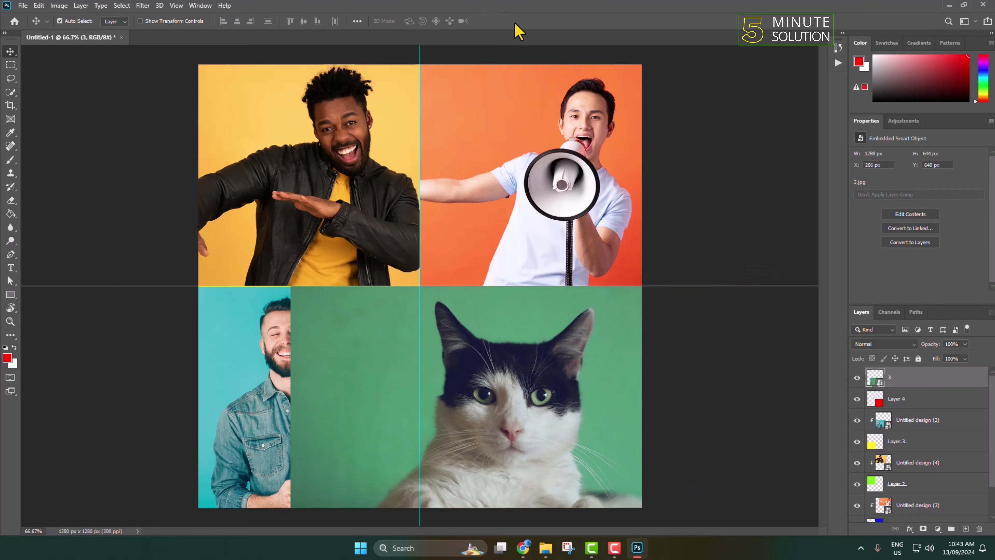
pyautogui.rightClick(977, 375)
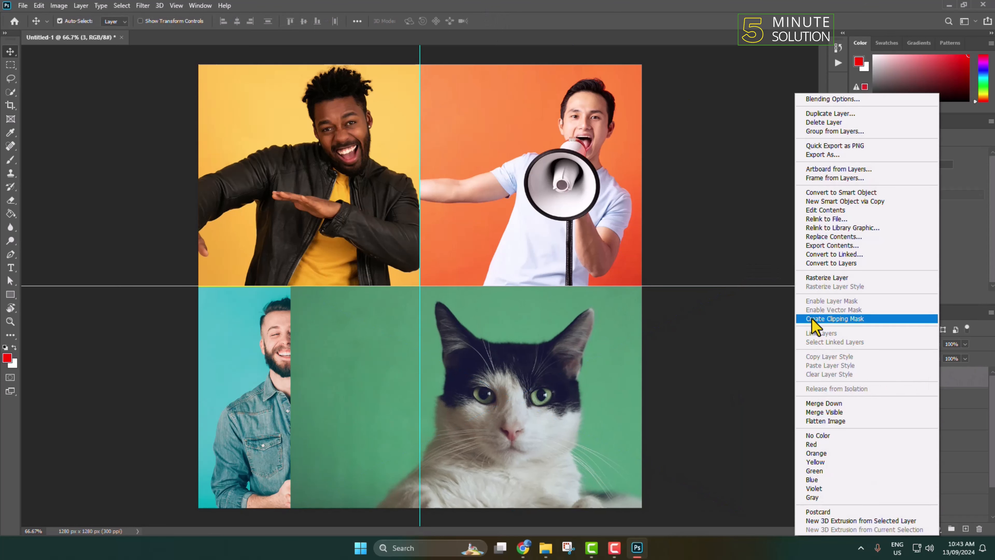
pyautogui.click(811, 318)
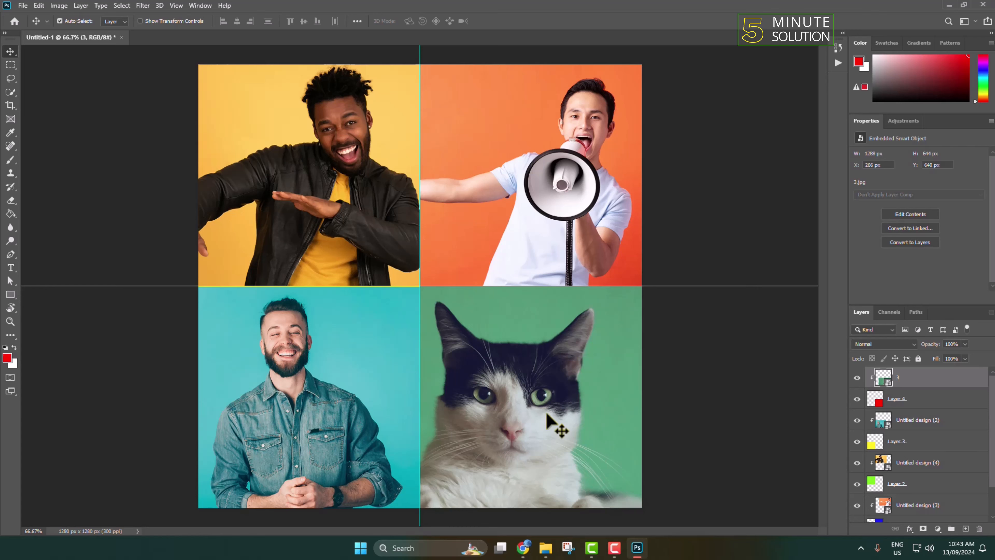
# Shift the cat photo sideways within the lower-right quadrant to about X 357 px, Y 641 px
pyautogui.moveTo(549, 415); pyautogui.dragTo(581, 422)
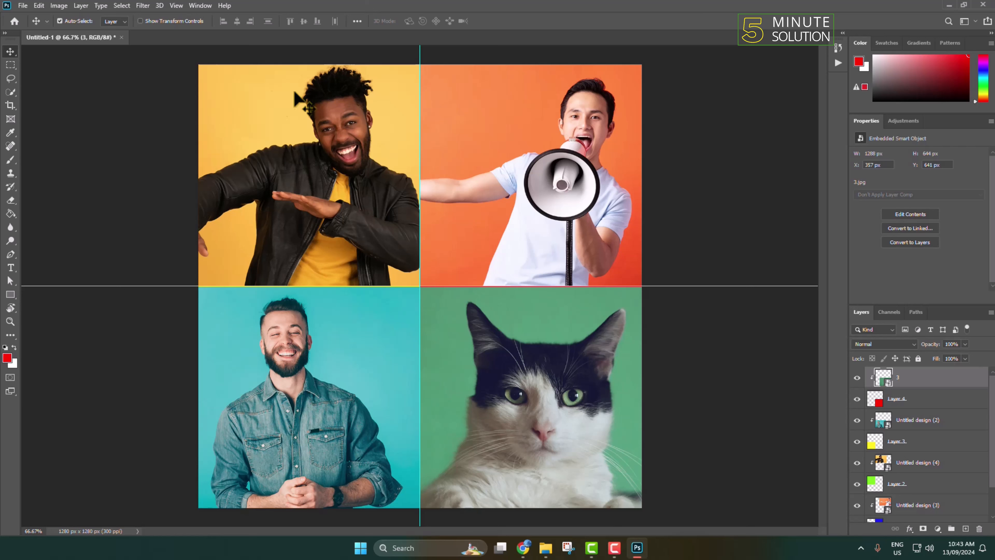
# Add a new layer above the cat photo and select the entire 1280 × 1280 px canvas with the Rectangular Marquee
pyautogui.click(966, 529)
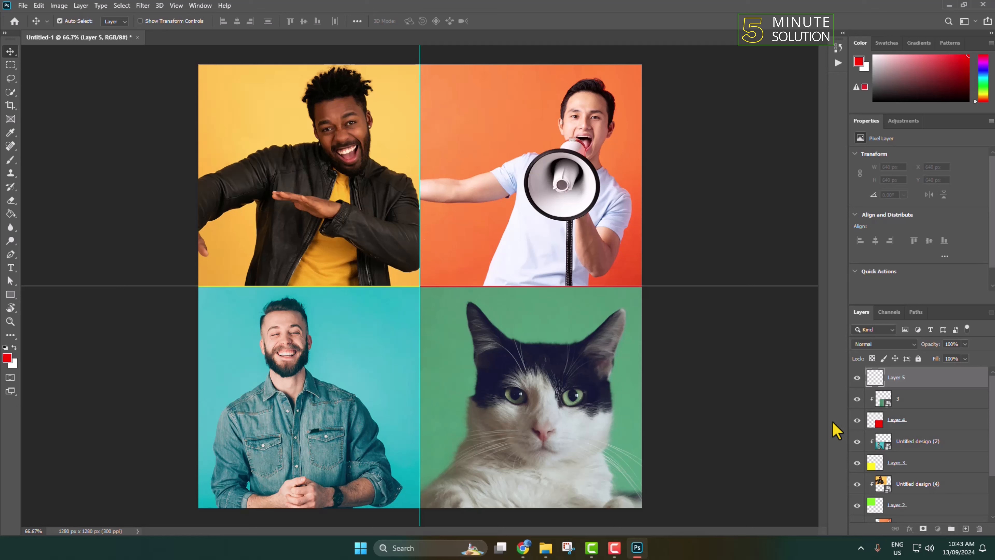
pyautogui.click(11, 65)
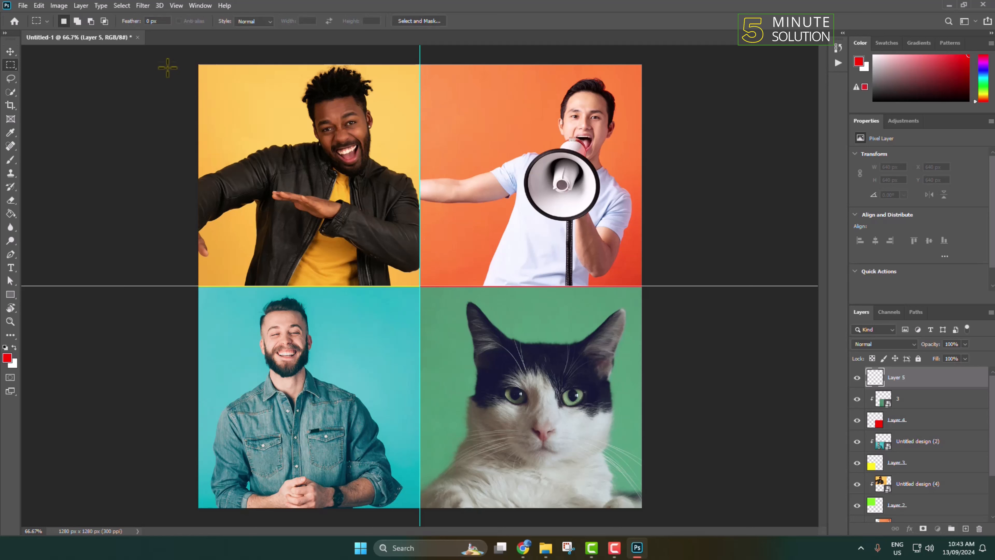
pyautogui.moveTo(198, 65); pyautogui.dragTo(701, 536)
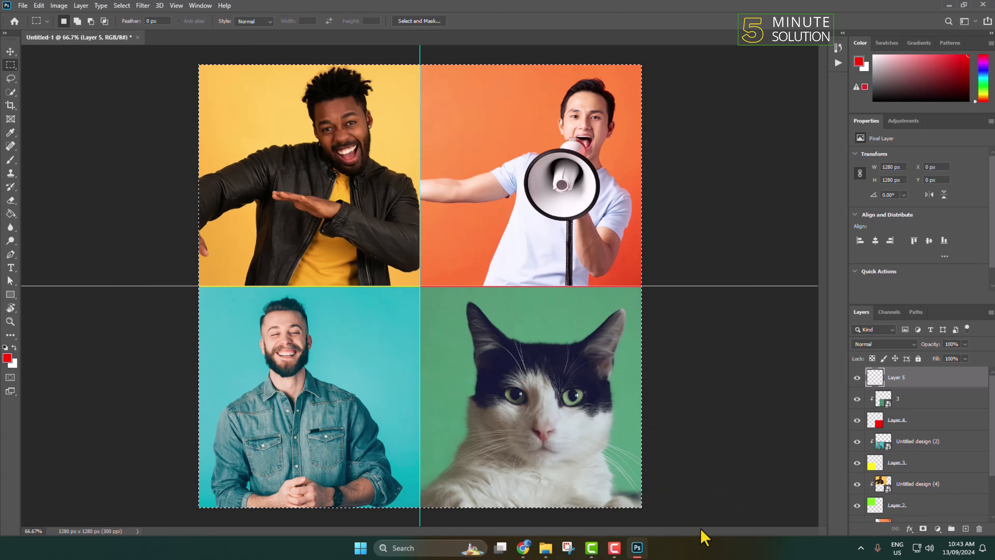
# Stroke the full-canvas selection on Layer 5 with a 10 px white (ffffff) line located inside, and deselect
pyautogui.rightClick(332, 159)
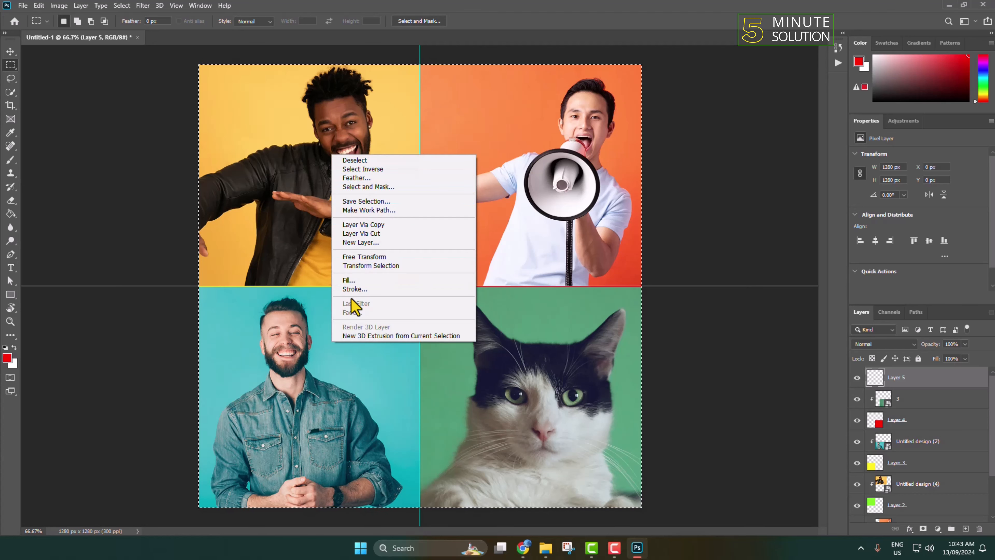
pyautogui.click(360, 289)
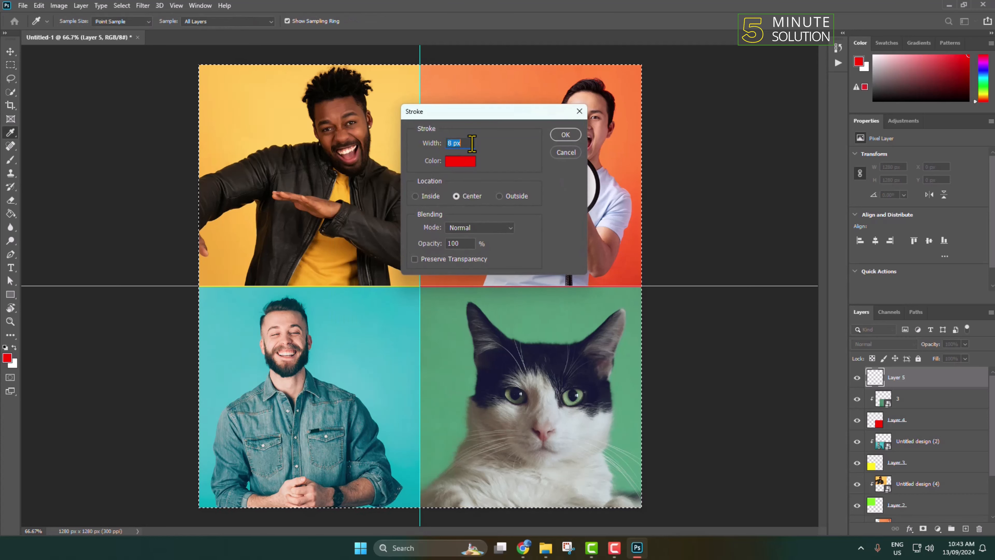
pyautogui.write('10')
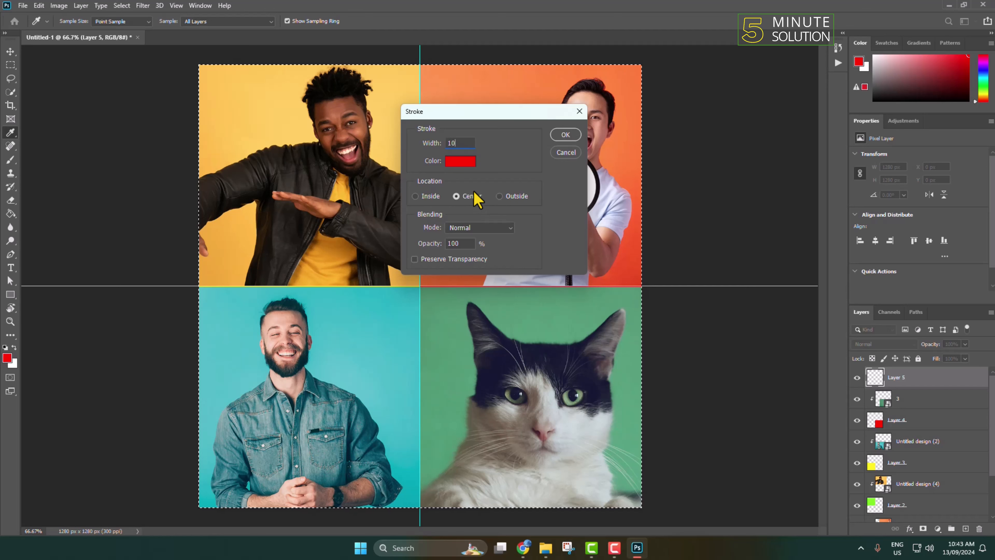
pyautogui.click(456, 160)
pyautogui.write('ffffff')
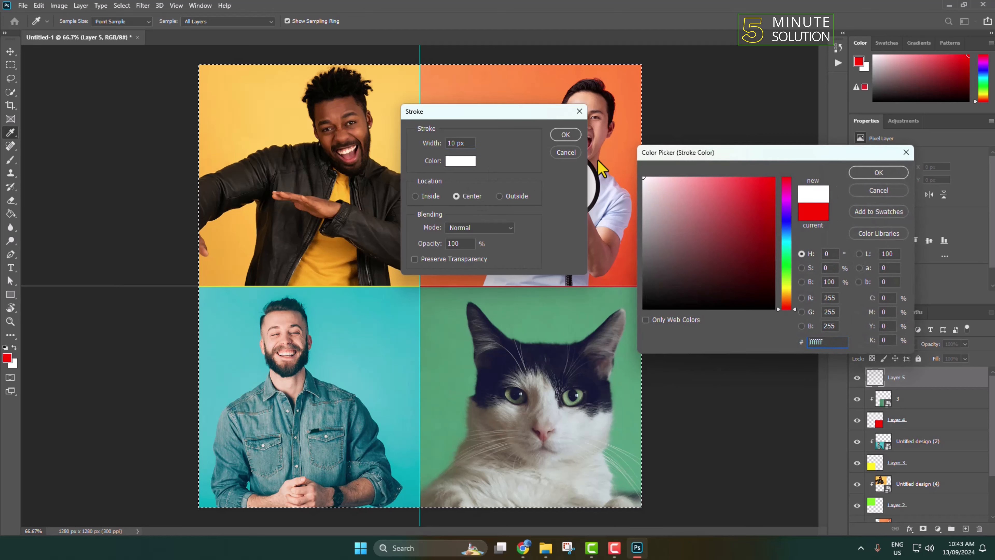
pyautogui.click(862, 173)
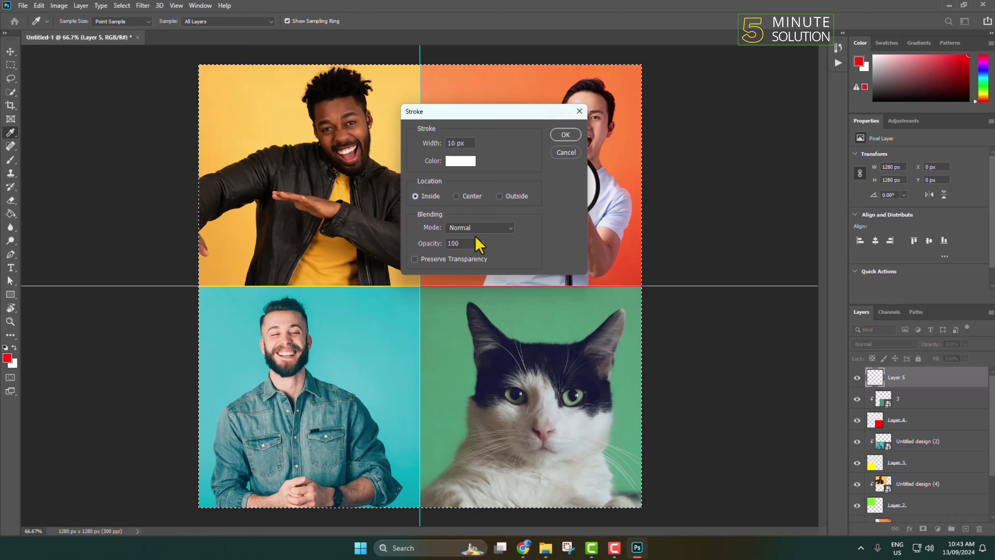
pyautogui.click(566, 137)
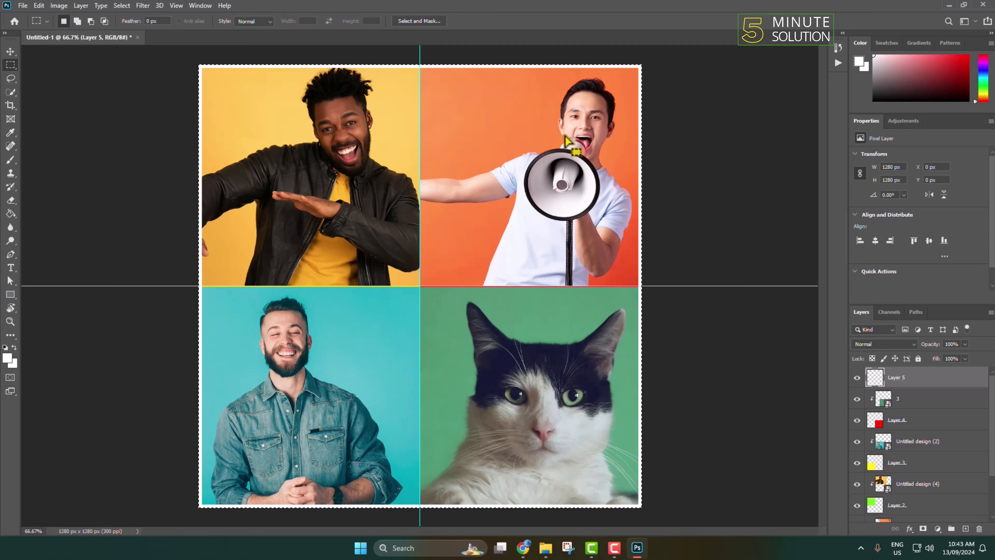
pyautogui.hotkey('ctrl', 'd')
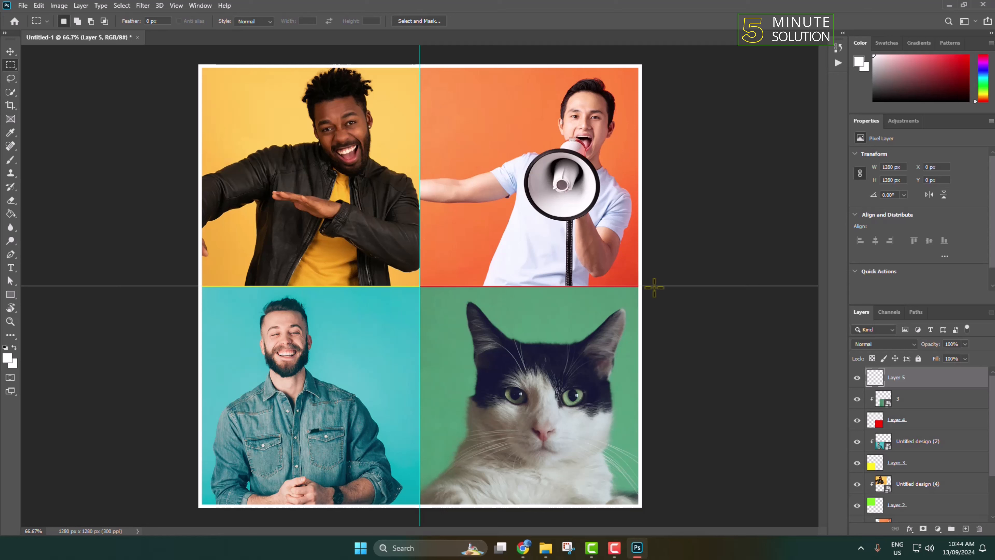
# Select a single pixel row along the horizontal guide at Y 640 px, stroke it 8 px white with Center location, and deselect
pyautogui.rightClick(6, 66)
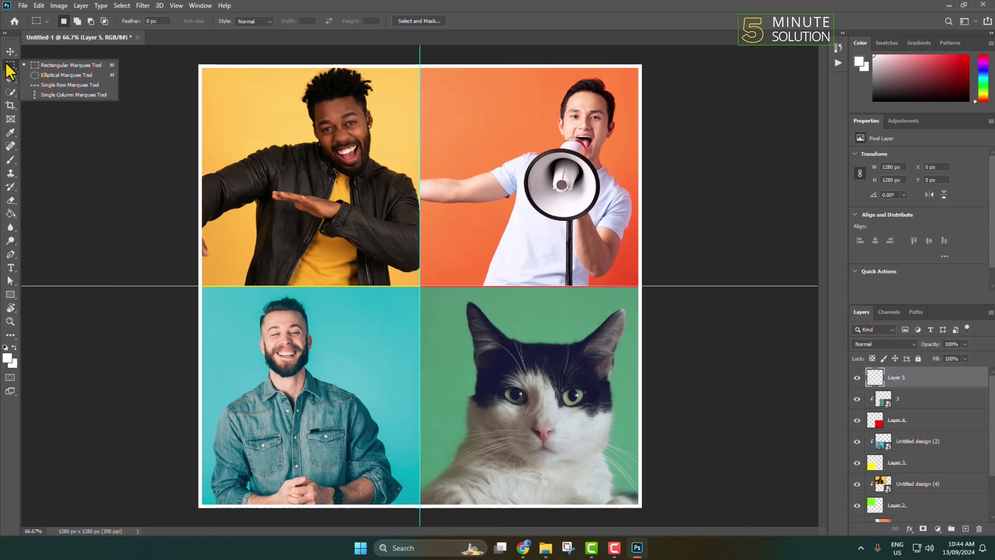
pyautogui.click(67, 85)
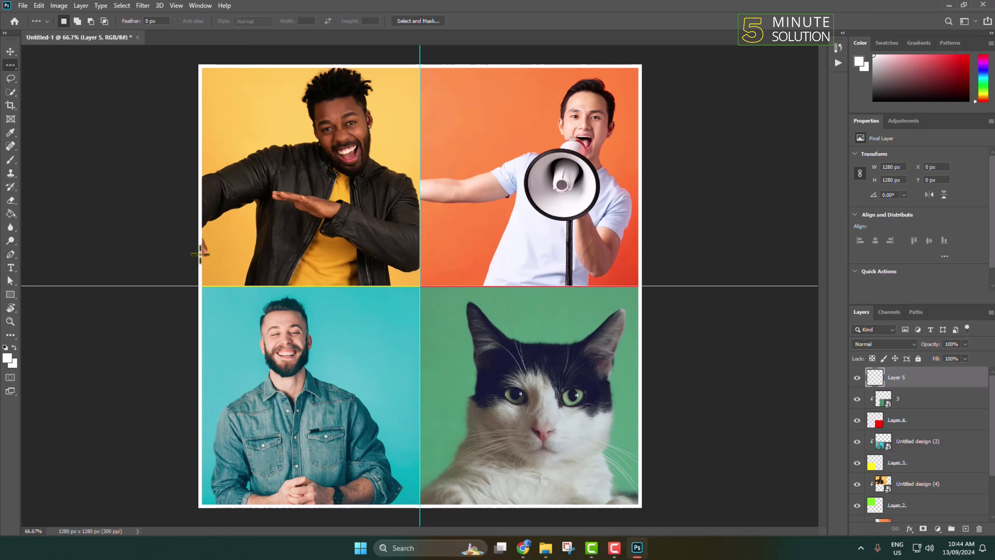
pyautogui.click(201, 286)
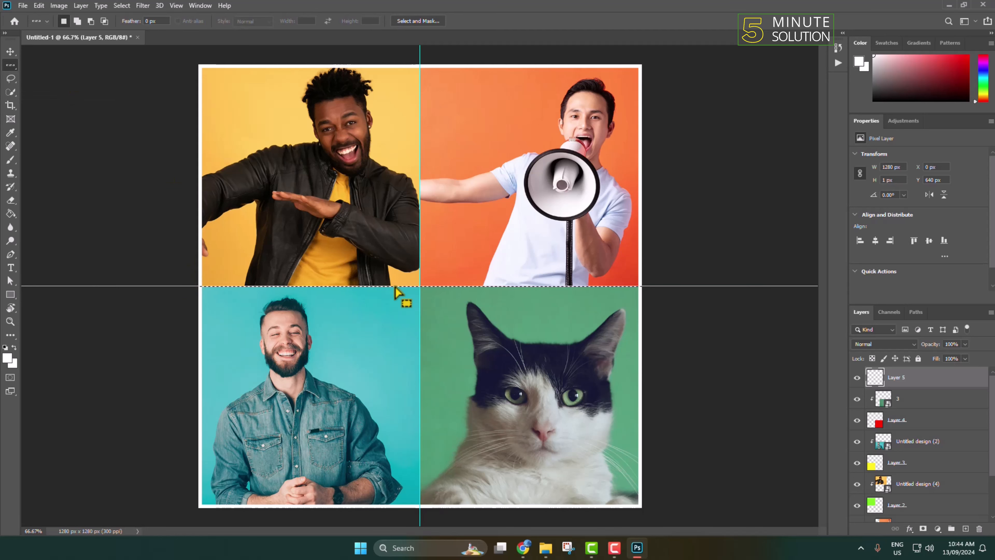
pyautogui.rightClick(419, 287)
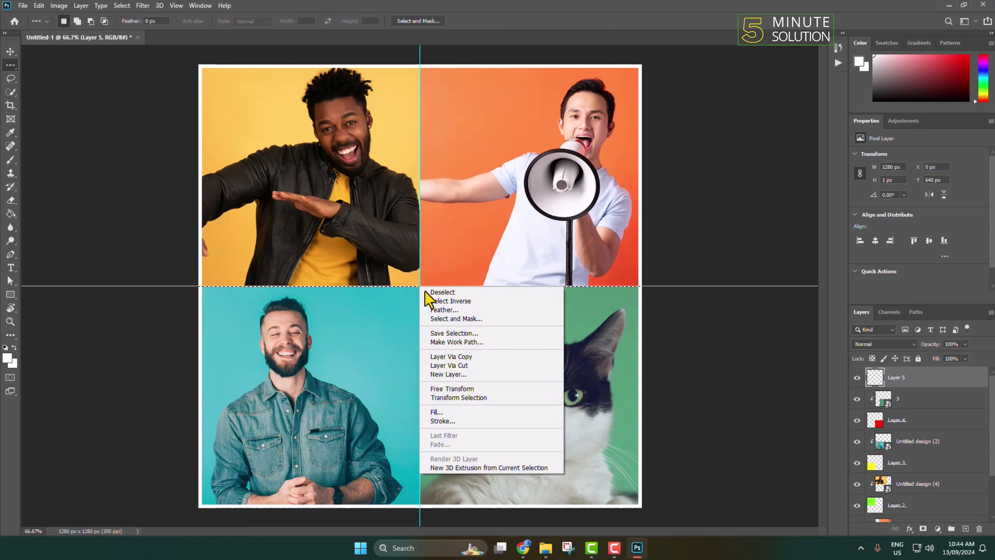
pyautogui.click(435, 422)
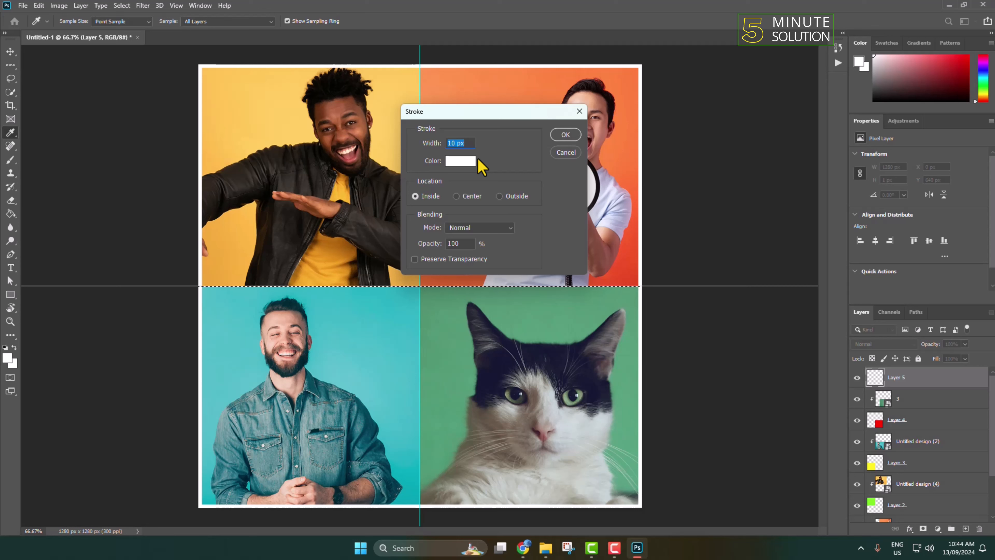
pyautogui.write('8')
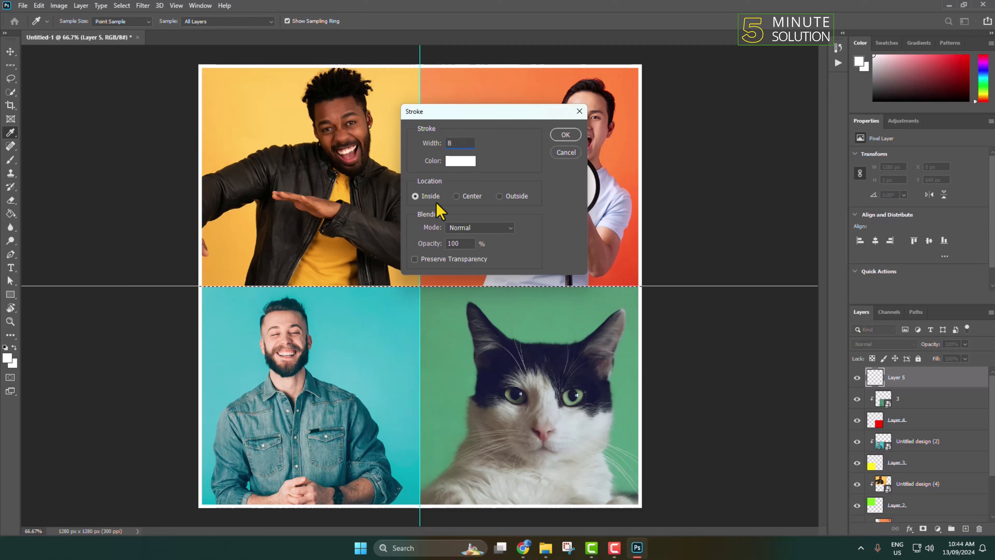
pyautogui.click(463, 198)
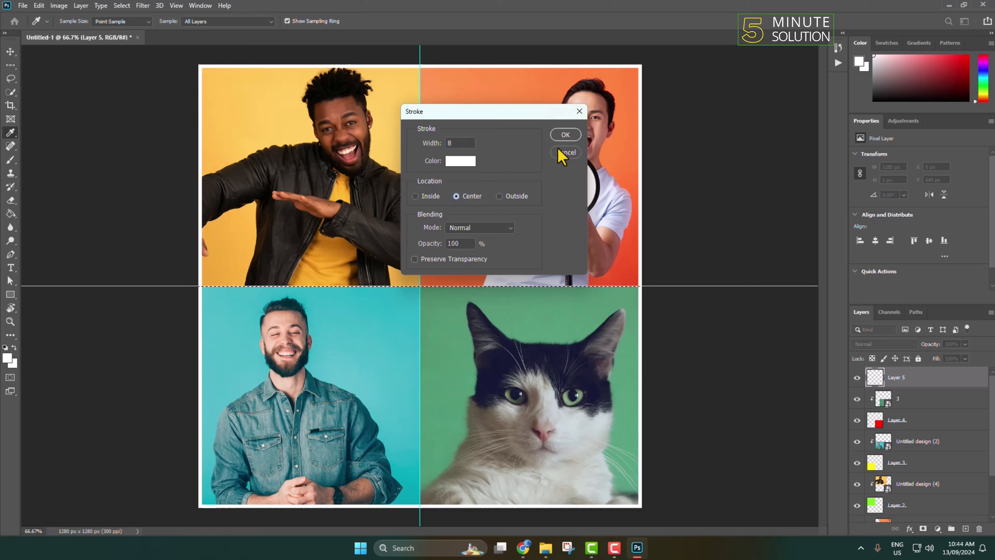
pyautogui.click(565, 135)
pyautogui.hotkey('ctrl', 'd')
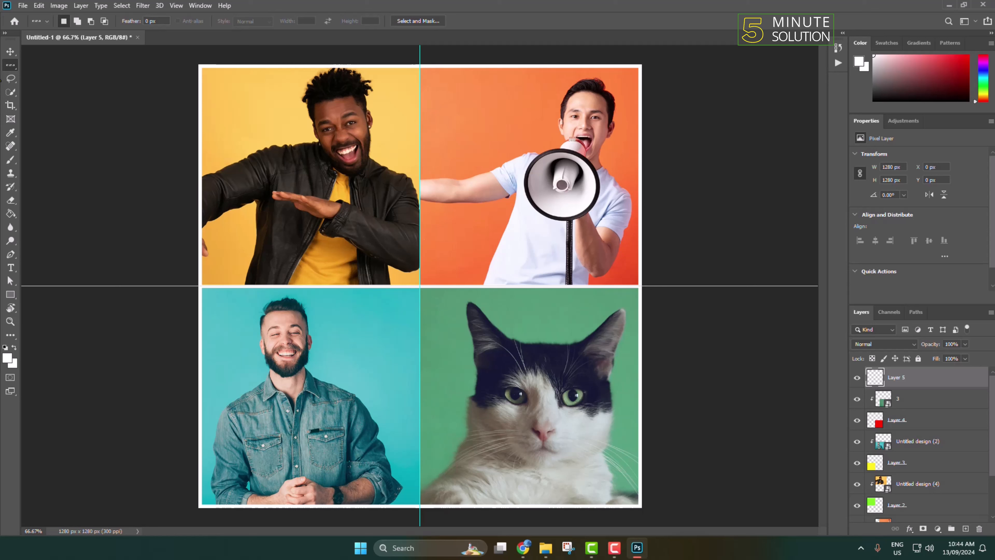
# Select a single pixel column along the vertical guide at X 640 px, stroke it 8 px white with Center location, and deselect
pyautogui.rightClick(7, 64)
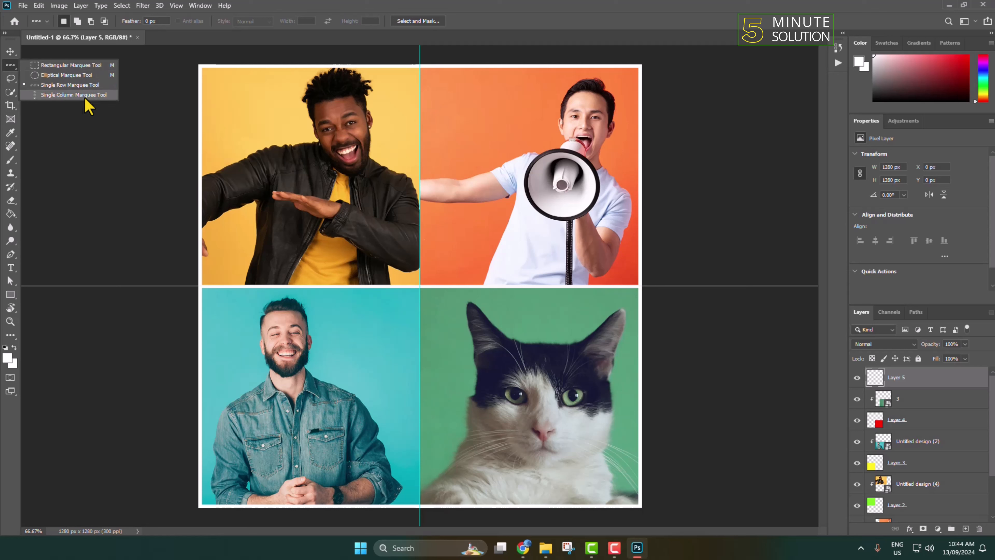
pyautogui.click(70, 95)
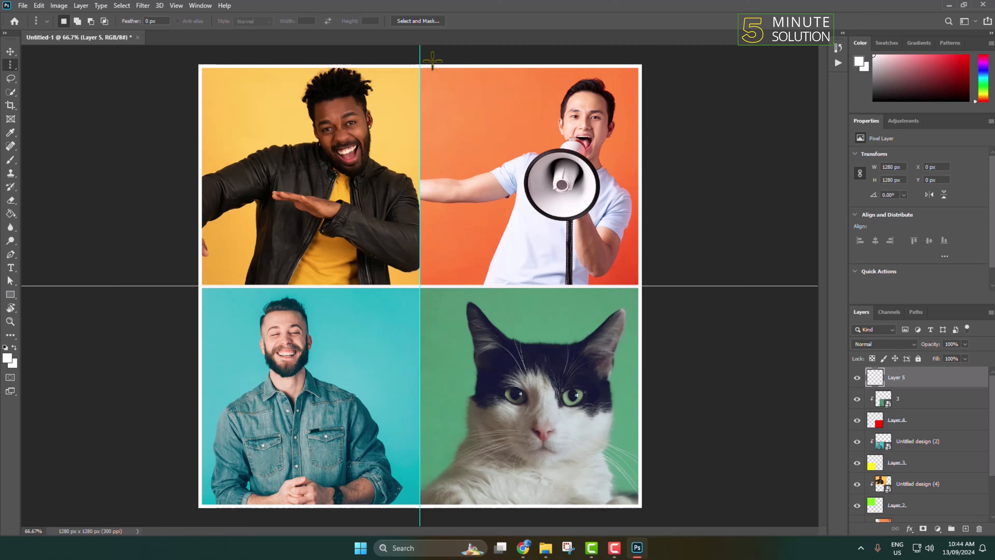
pyautogui.click(419, 65)
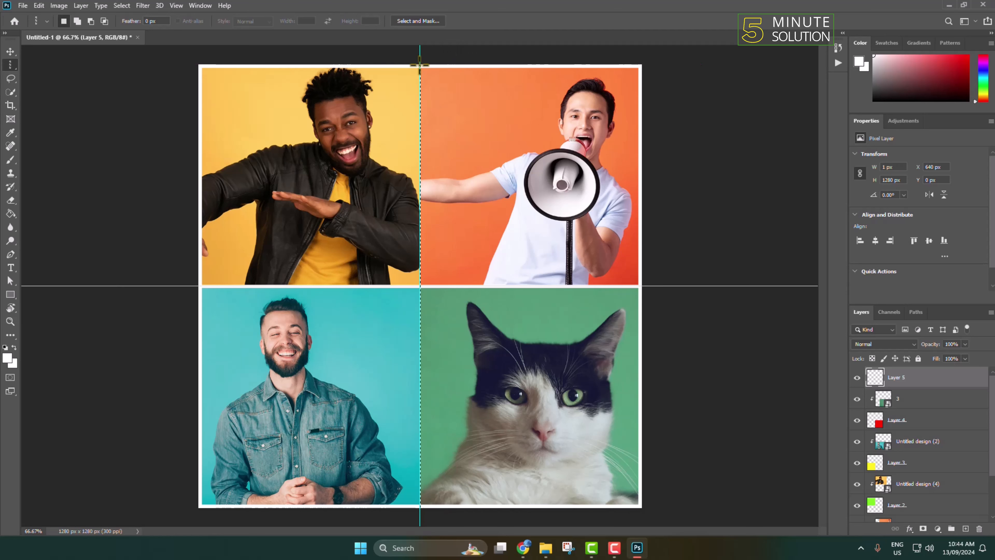
pyautogui.rightClick(420, 65)
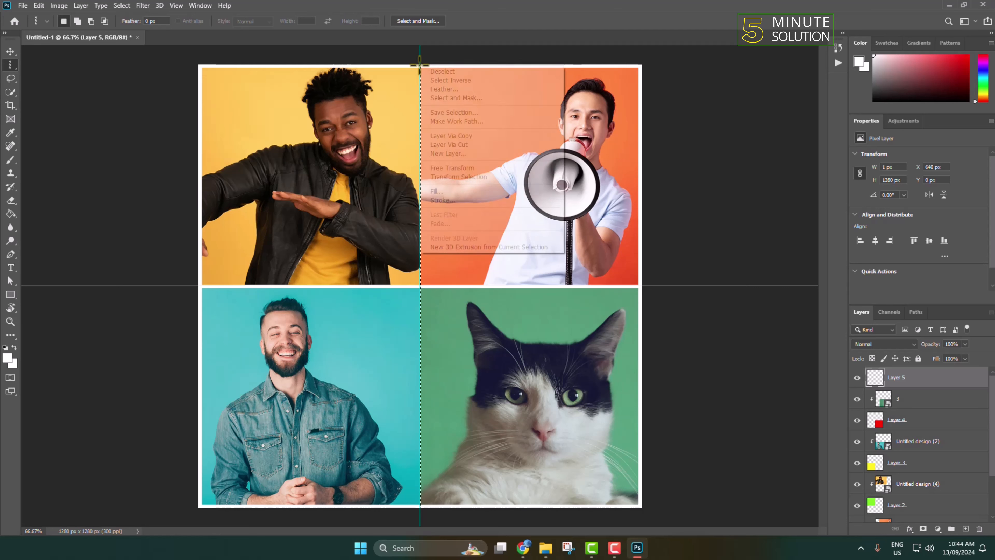
pyautogui.click(441, 201)
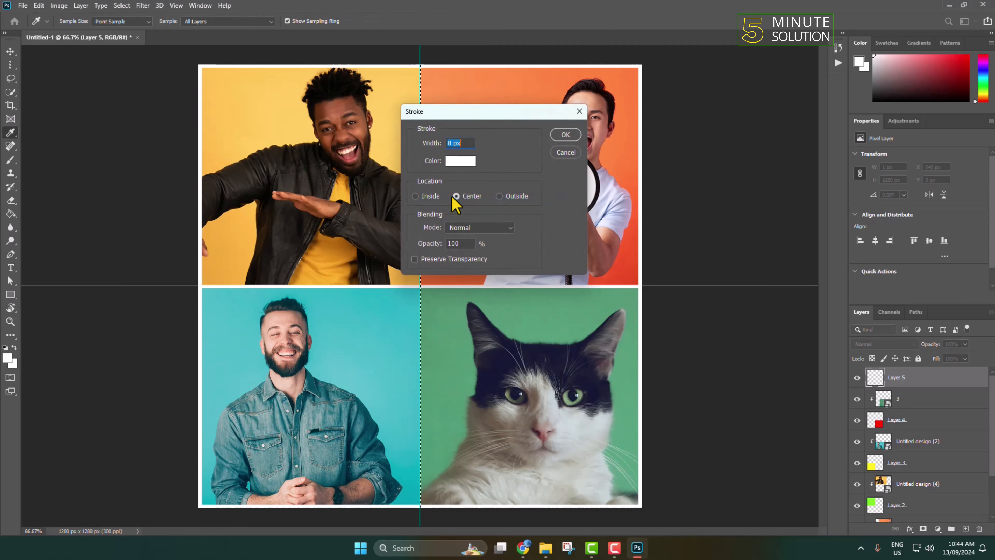
pyautogui.write('8')
pyautogui.click(565, 134)
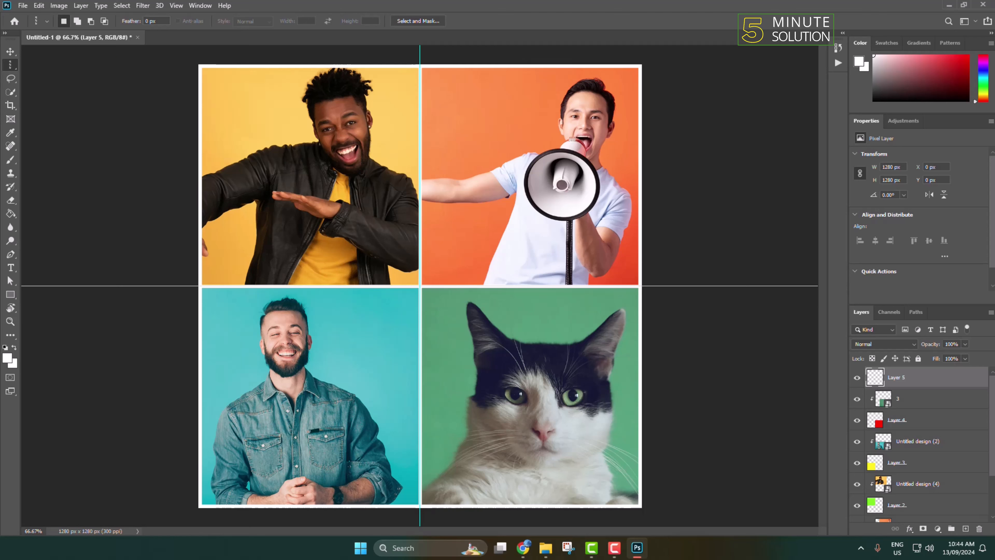
# Export the collage as a JPG at 100% quality, saved as Untitled-1.jpg in the Downloads folder
pyautogui.click(22, 6)
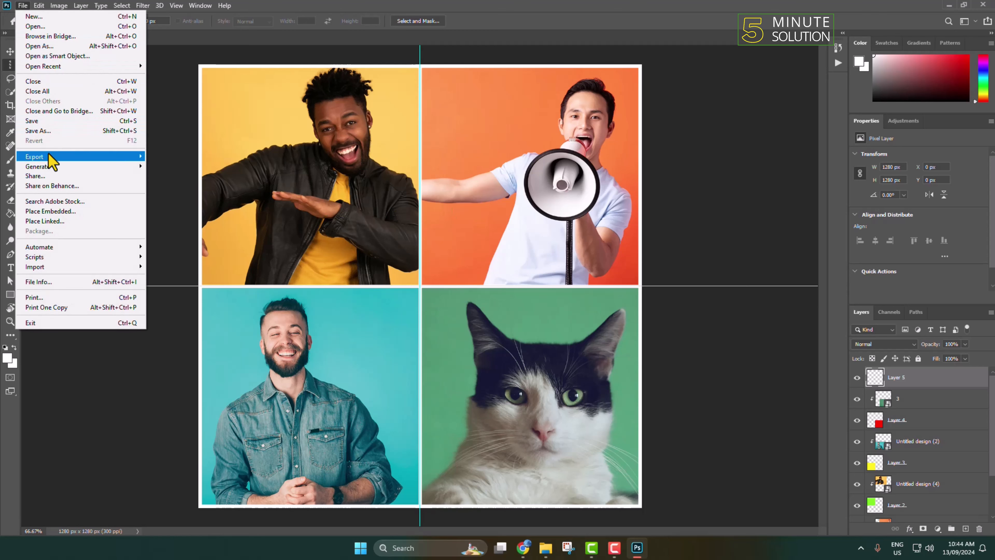
pyautogui.moveTo(52, 157)
pyautogui.click(185, 166)
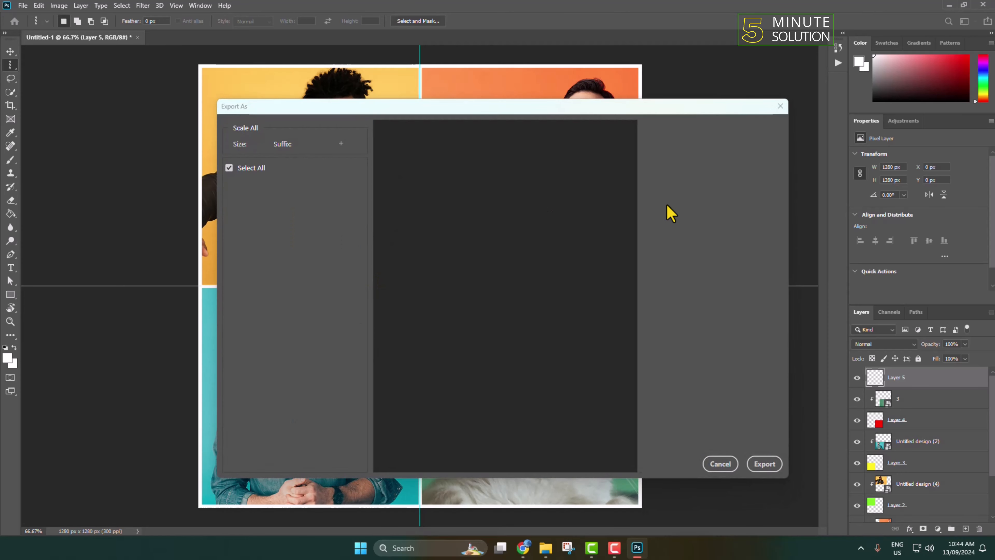
pyautogui.click(725, 146)
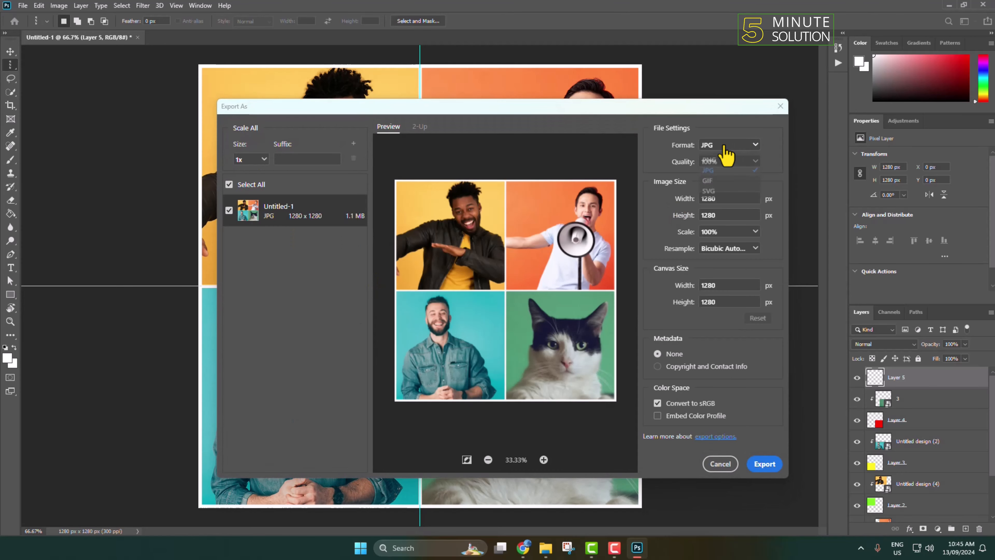
pyautogui.click(721, 171)
pyautogui.click(765, 463)
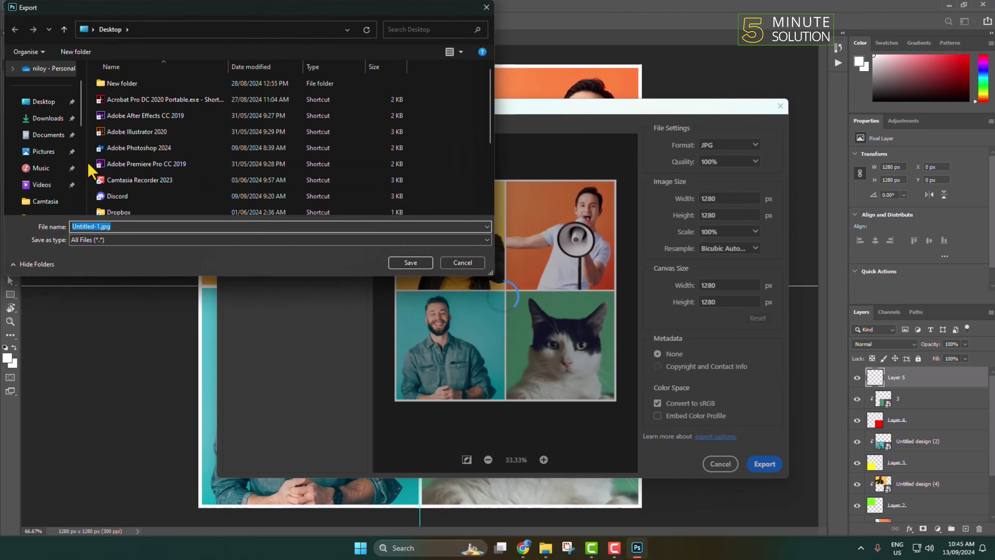
pyautogui.click(47, 155)
pyautogui.click(410, 262)
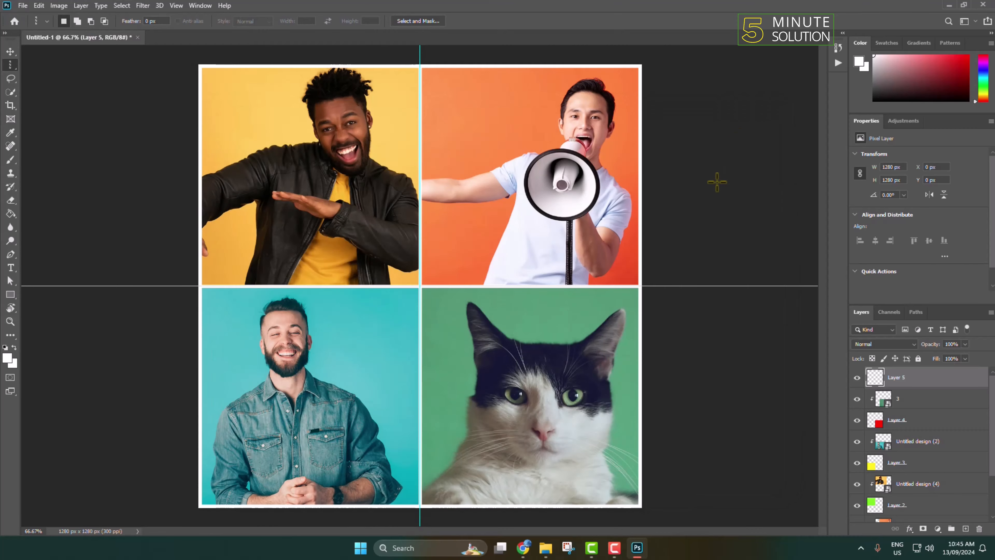
# Switch to File Explorer and open the exported Untitled-1.jpg from Downloads to view the finished collage over the desktop
pyautogui.click(546, 547)
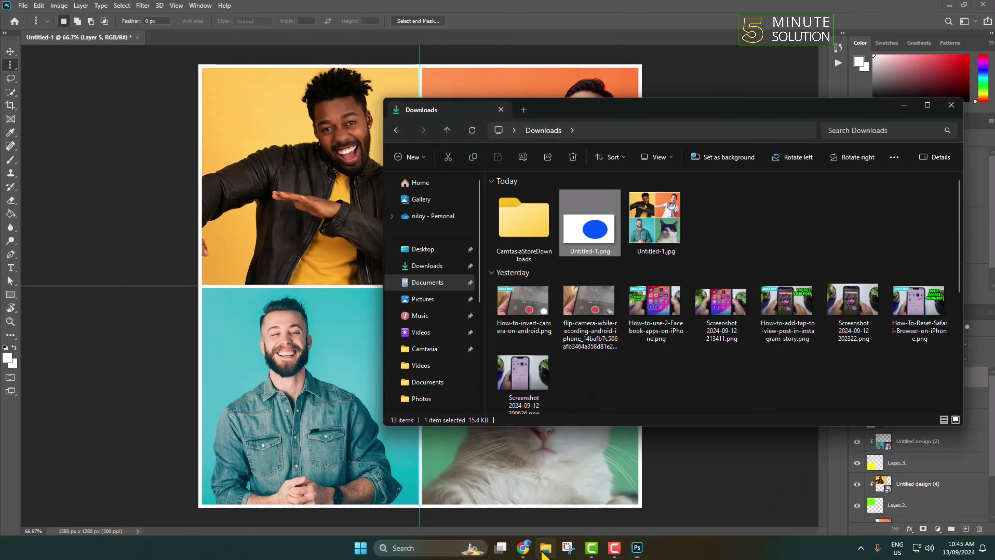
pyautogui.doubleClick(653, 222)
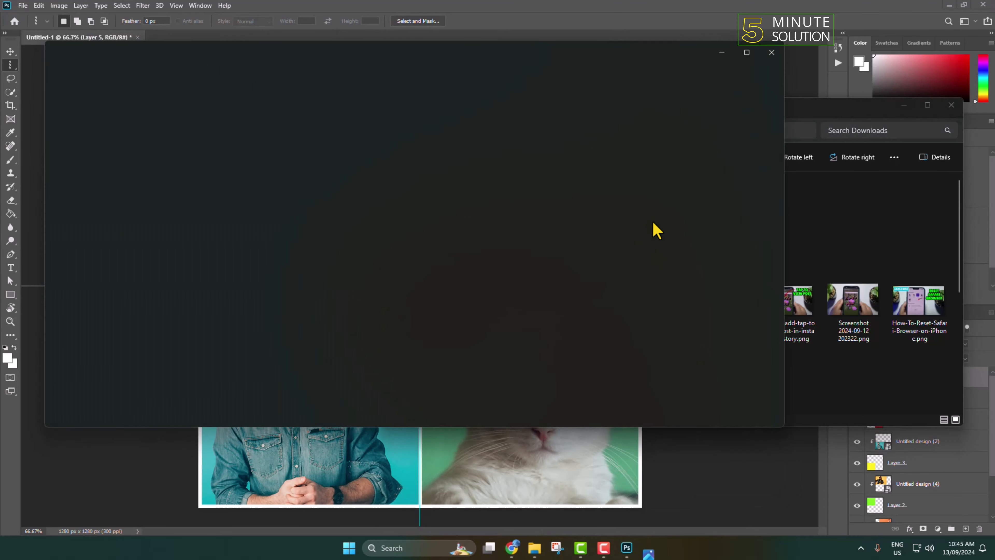
pyautogui.click(952, 4)
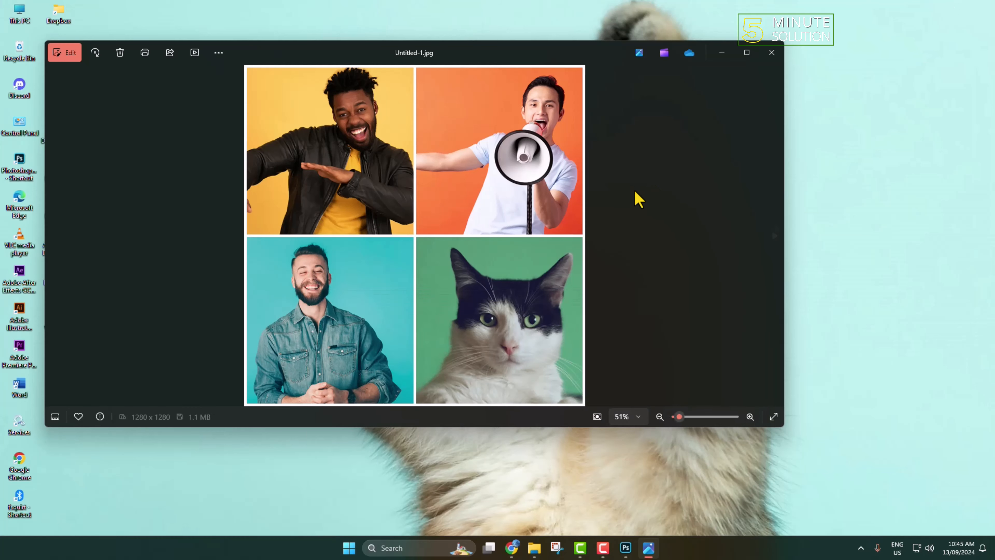